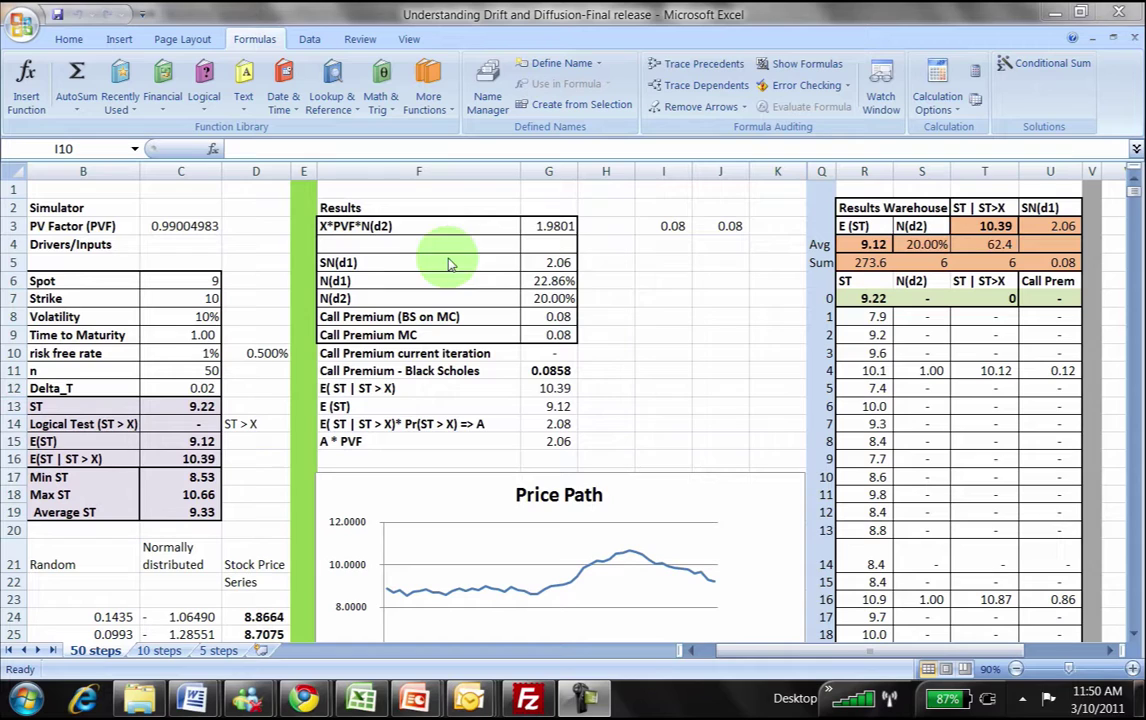
Trace the precedents of the X*PVF*N(d2) result in G3, and clear the arrows after examining them
drag(690, 651, 686, 648)
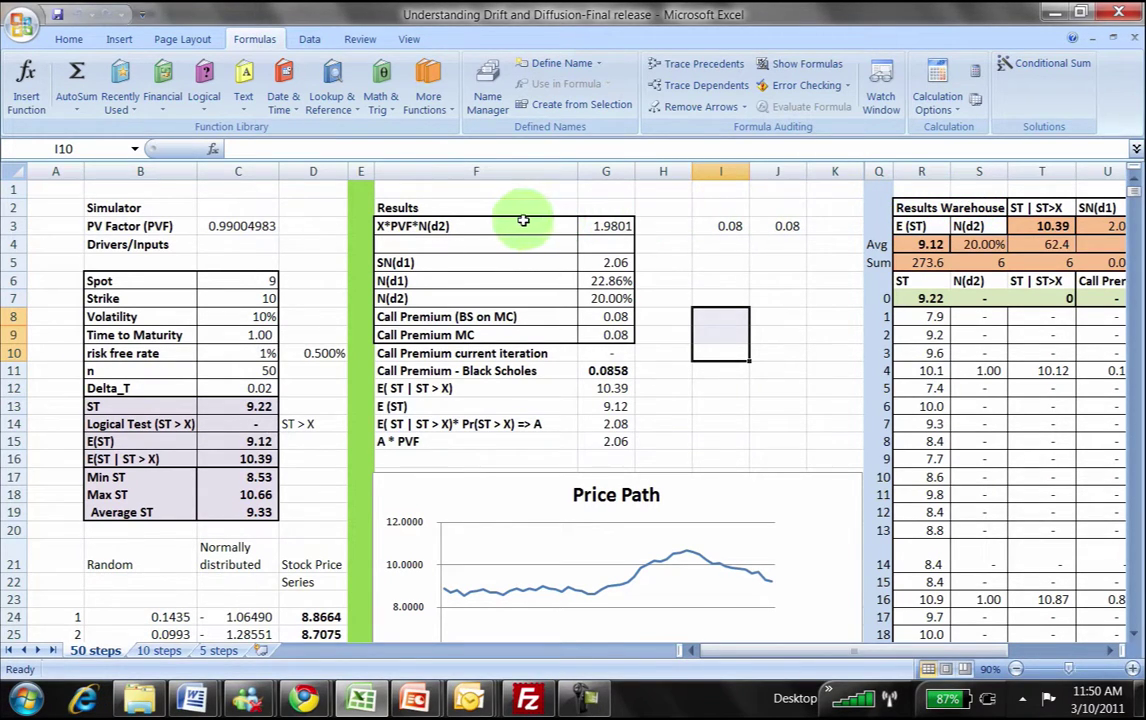
click(456, 224)
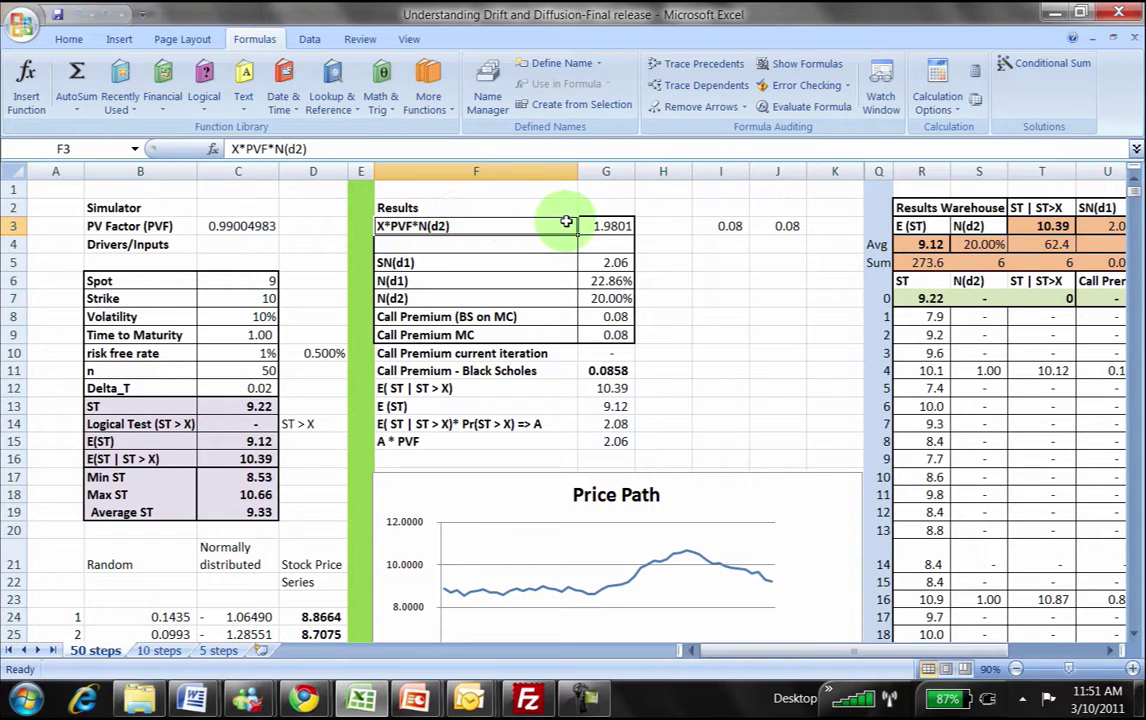
click(615, 224)
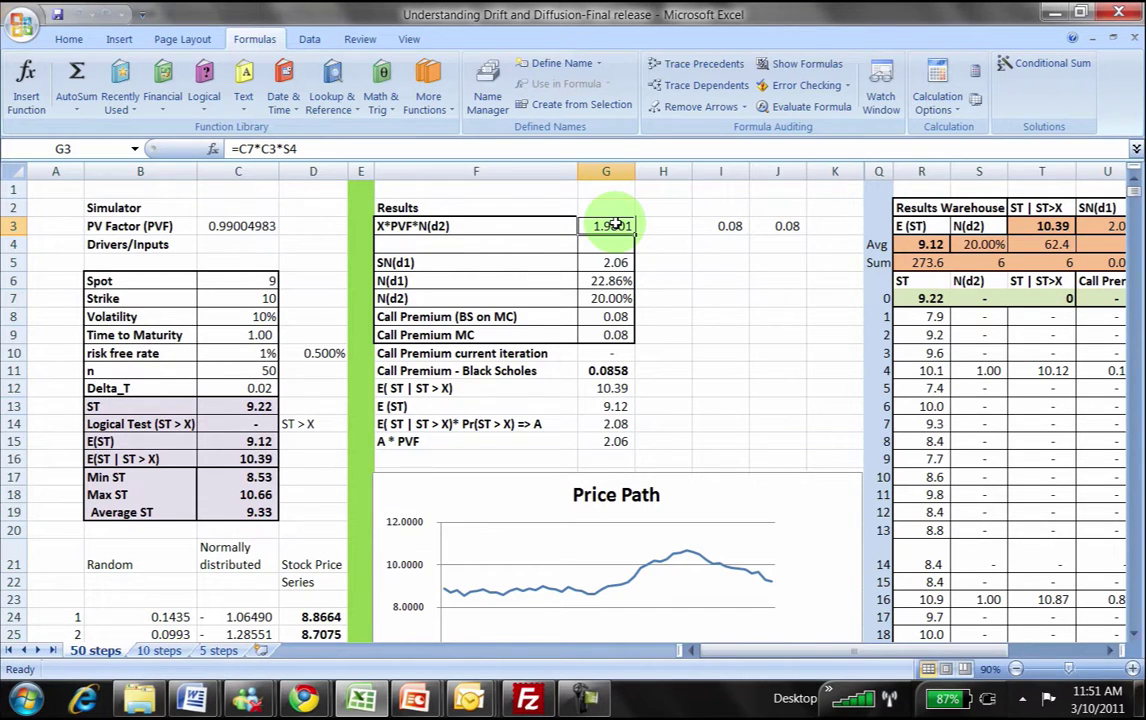
click(680, 64)
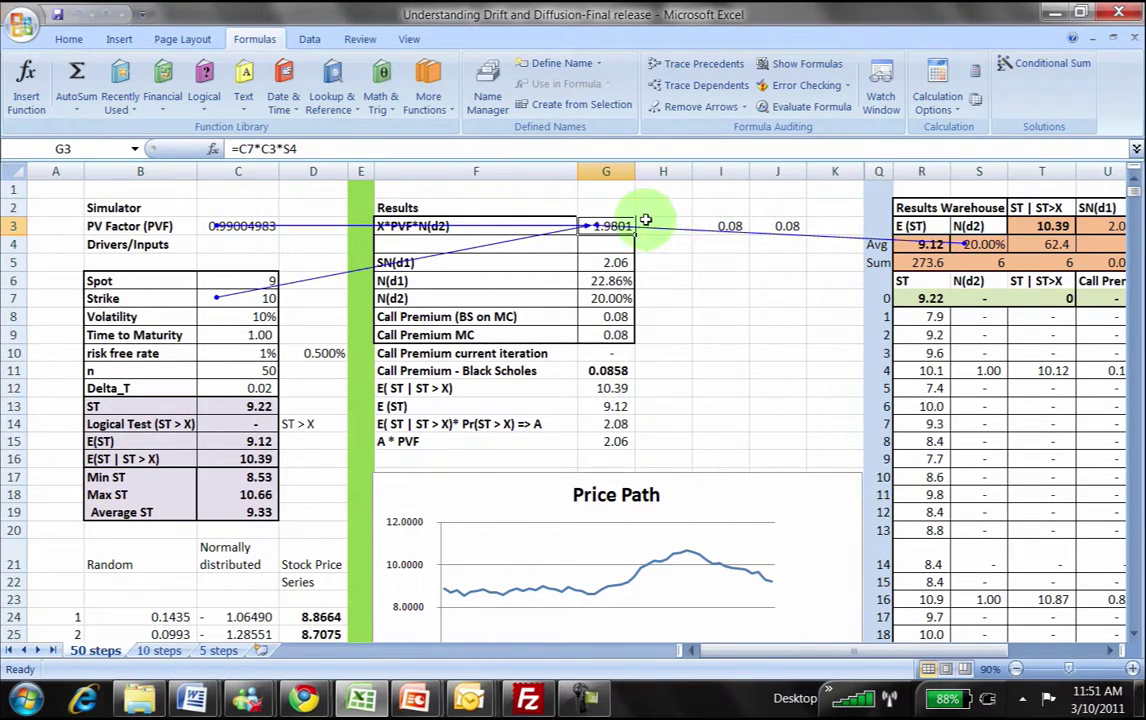
click(700, 107)
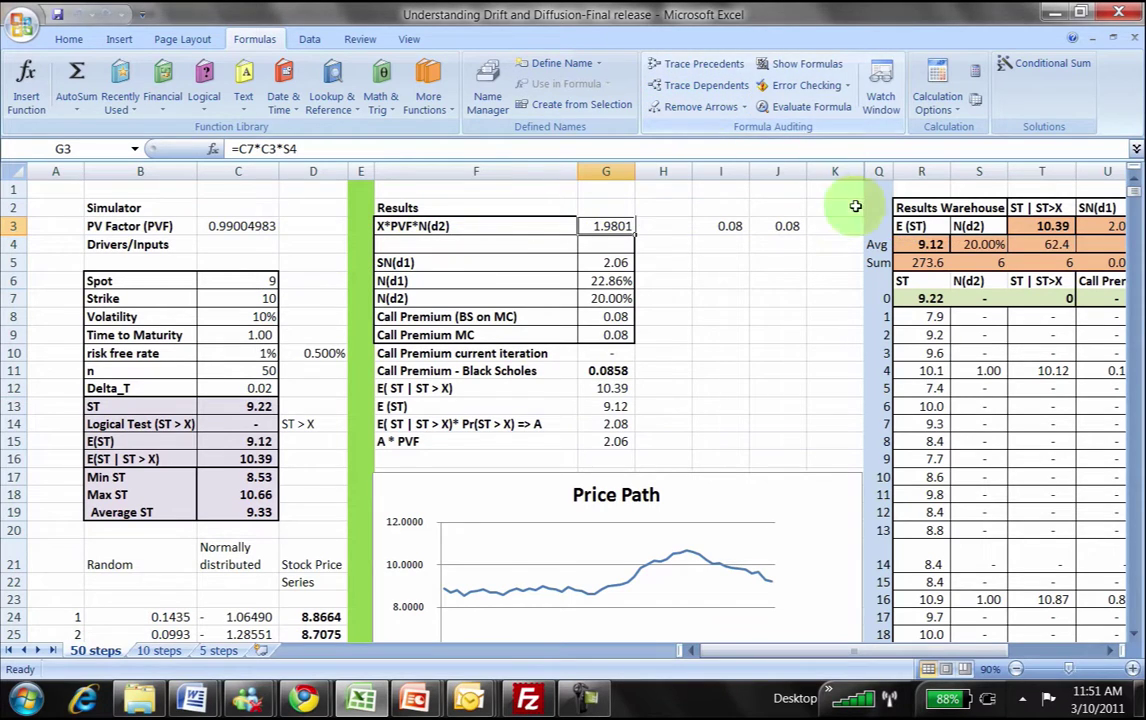
Trace the precedents of the N(d2) average in S4 and the N(d2) sum in S5, and clear the arrows
click(975, 244)
click(698, 63)
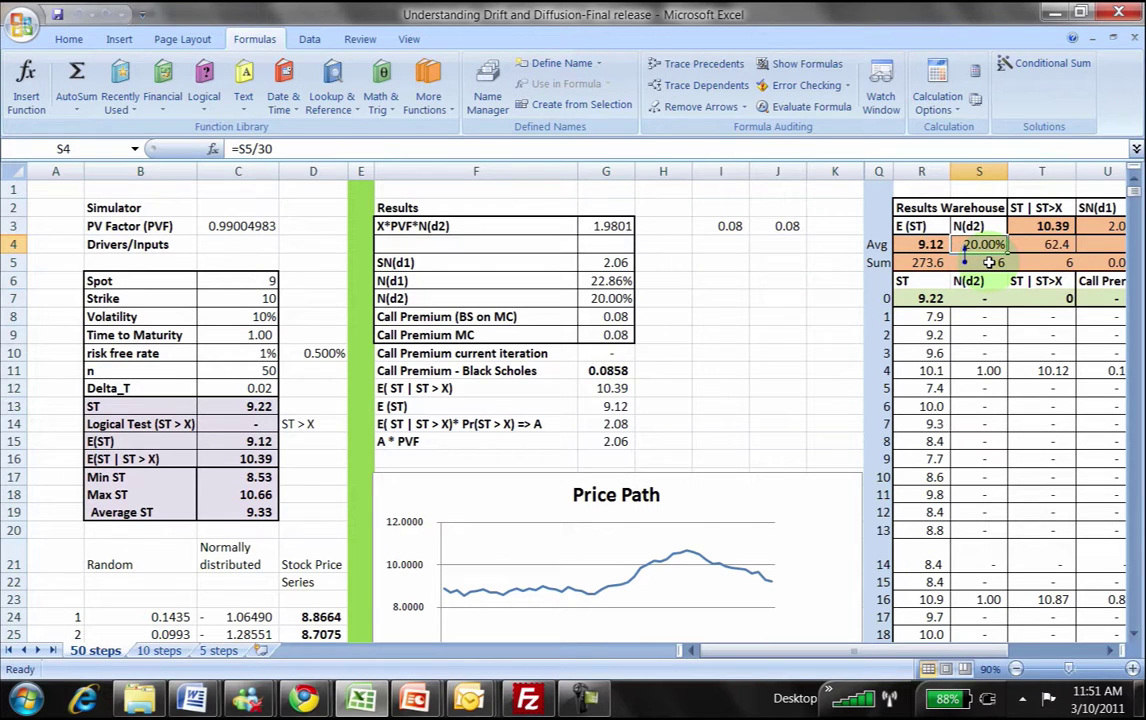
click(988, 262)
click(692, 66)
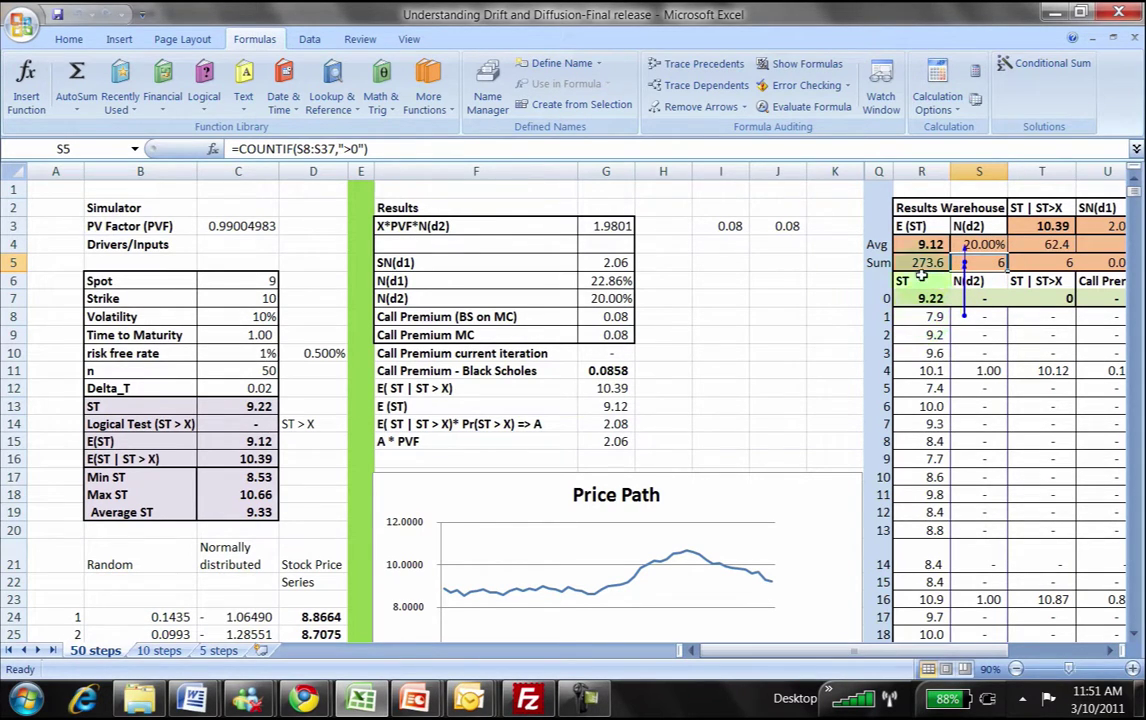
click(680, 108)
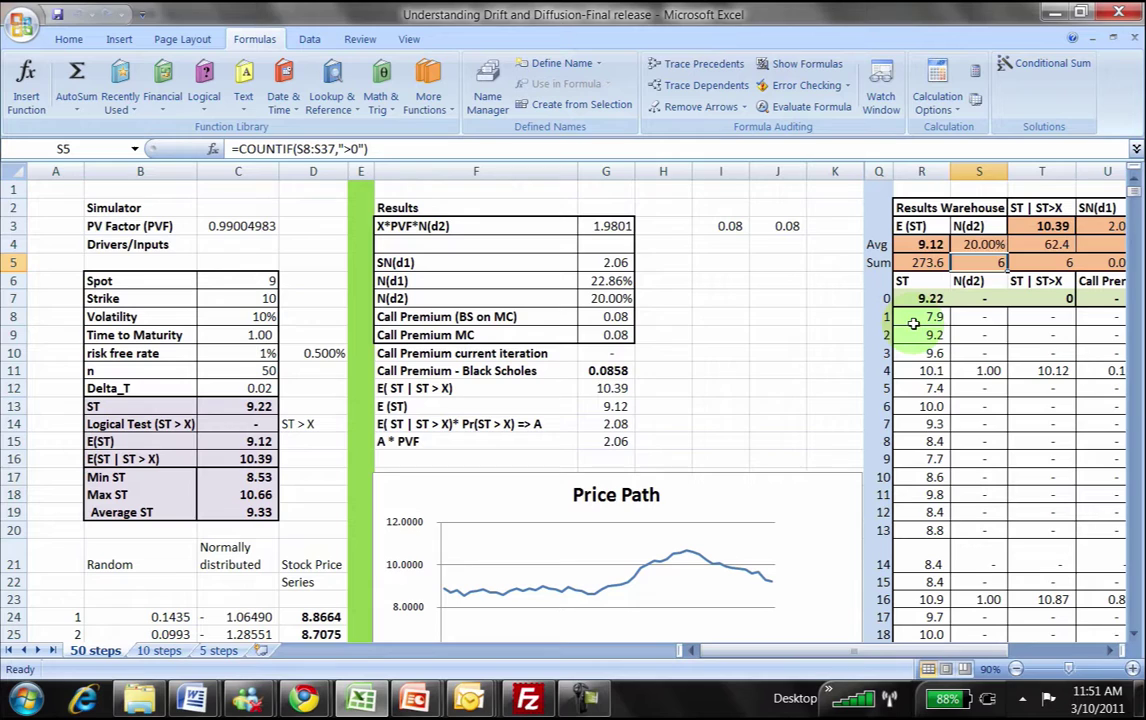
Examine the simulated ST values and their N(d2) flags across all 30 iterations of the Results Warehouse, starting with iteration 4
click(925, 318)
drag(925, 318, 990, 368)
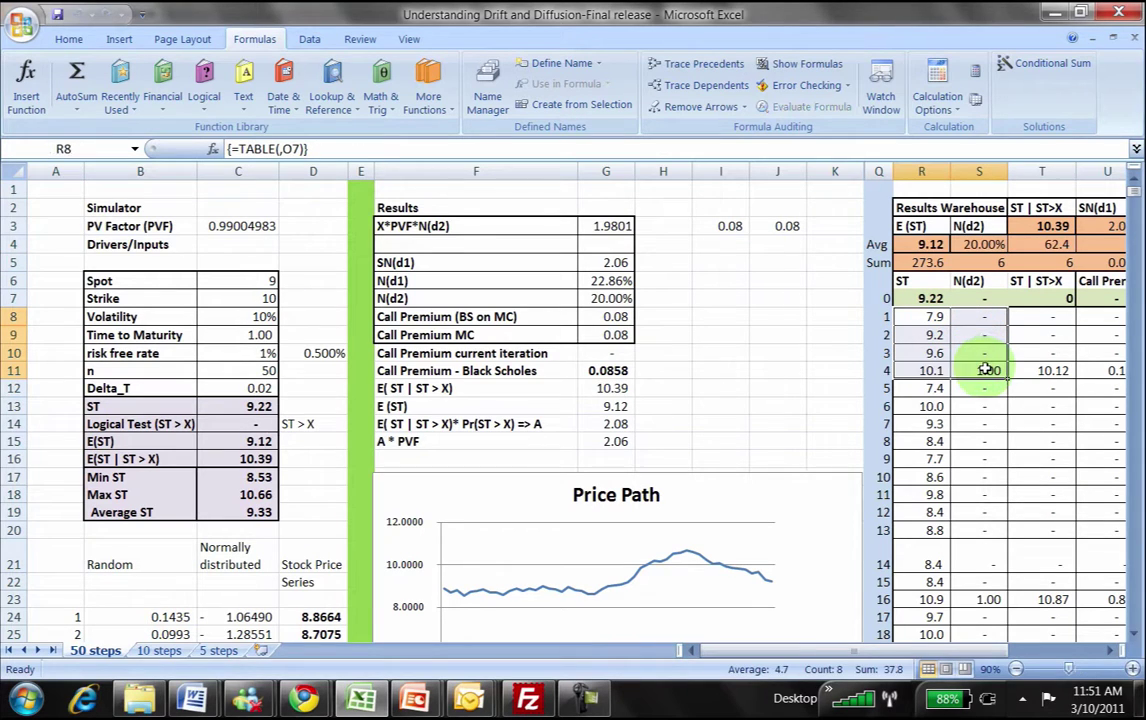
click(907, 370)
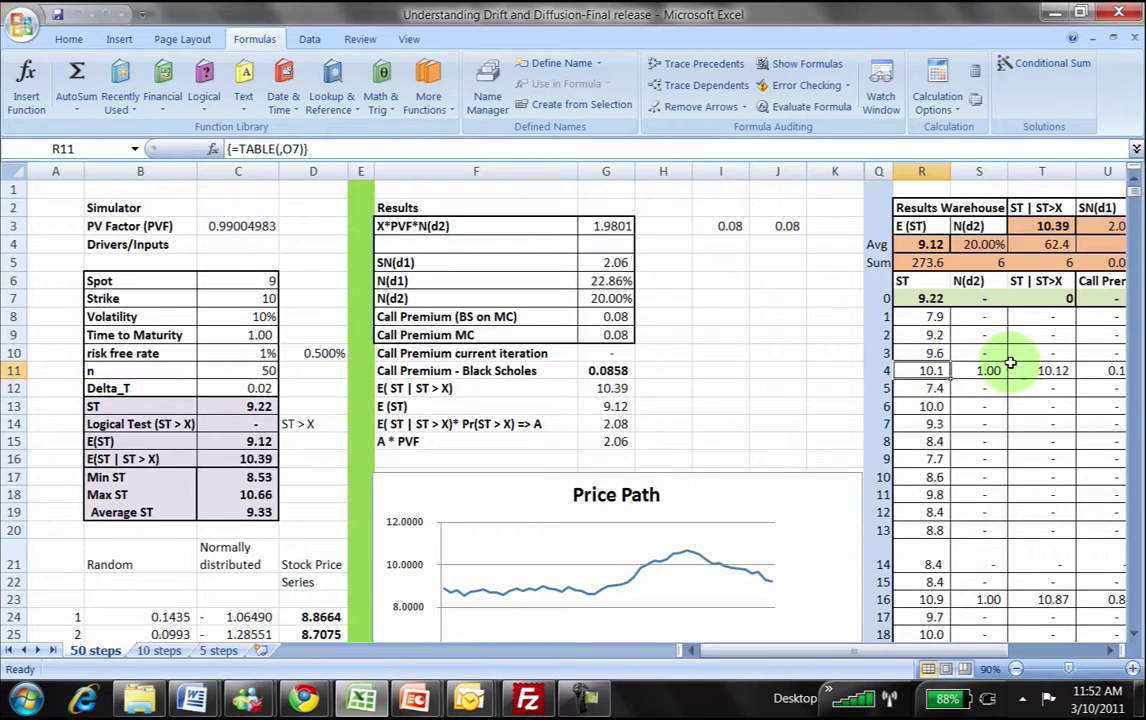
drag(1009, 365, 997, 370)
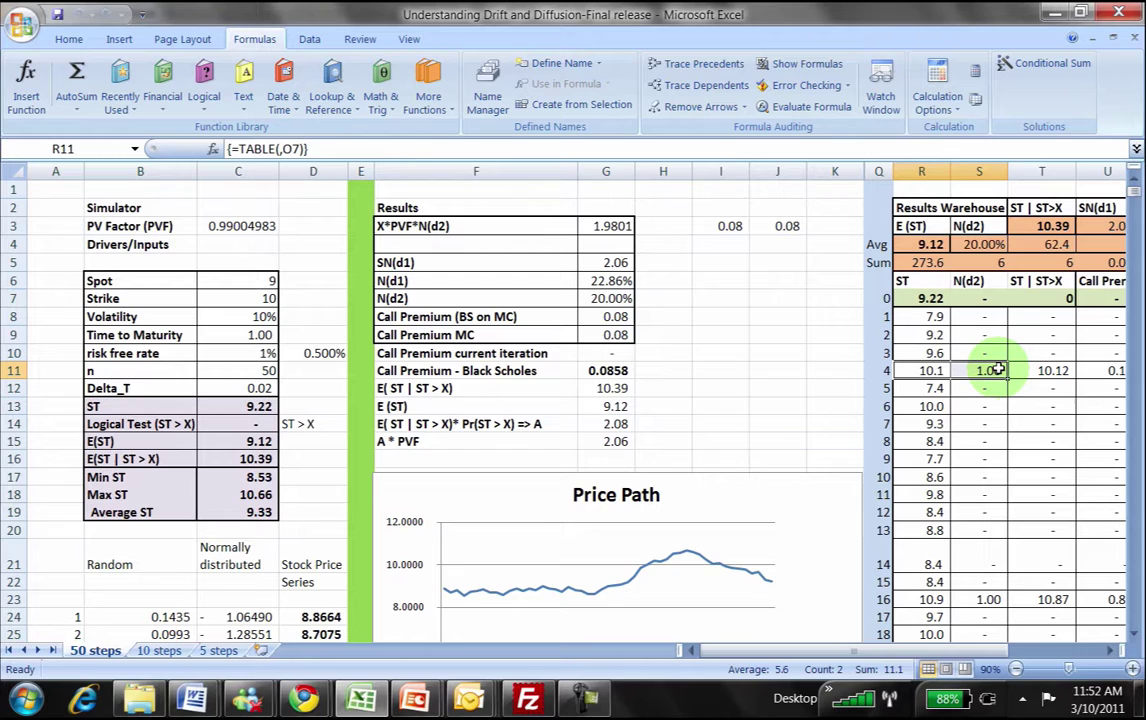
click(1109, 648)
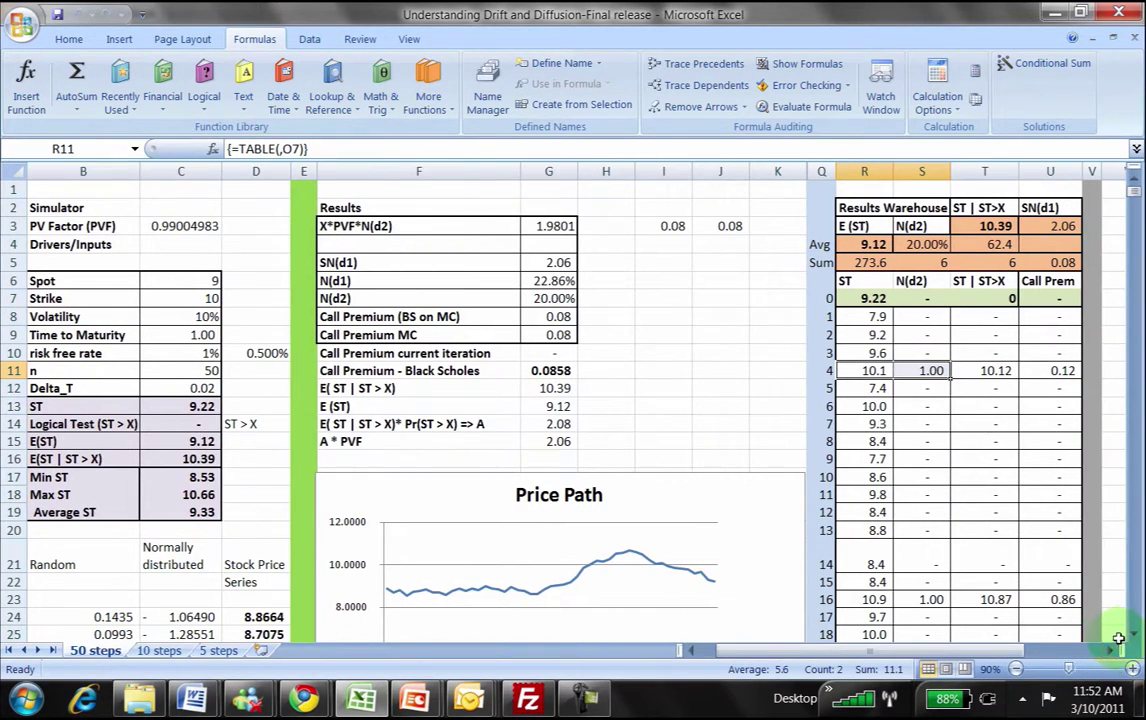
click(1133, 633)
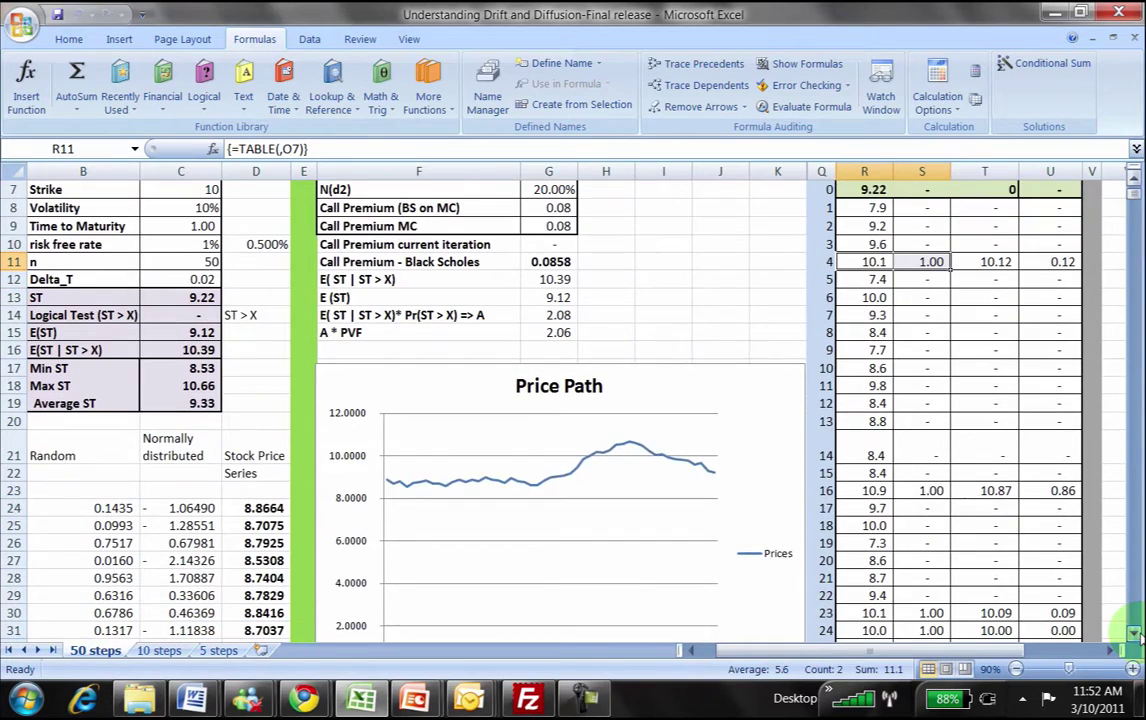
click(1133, 633)
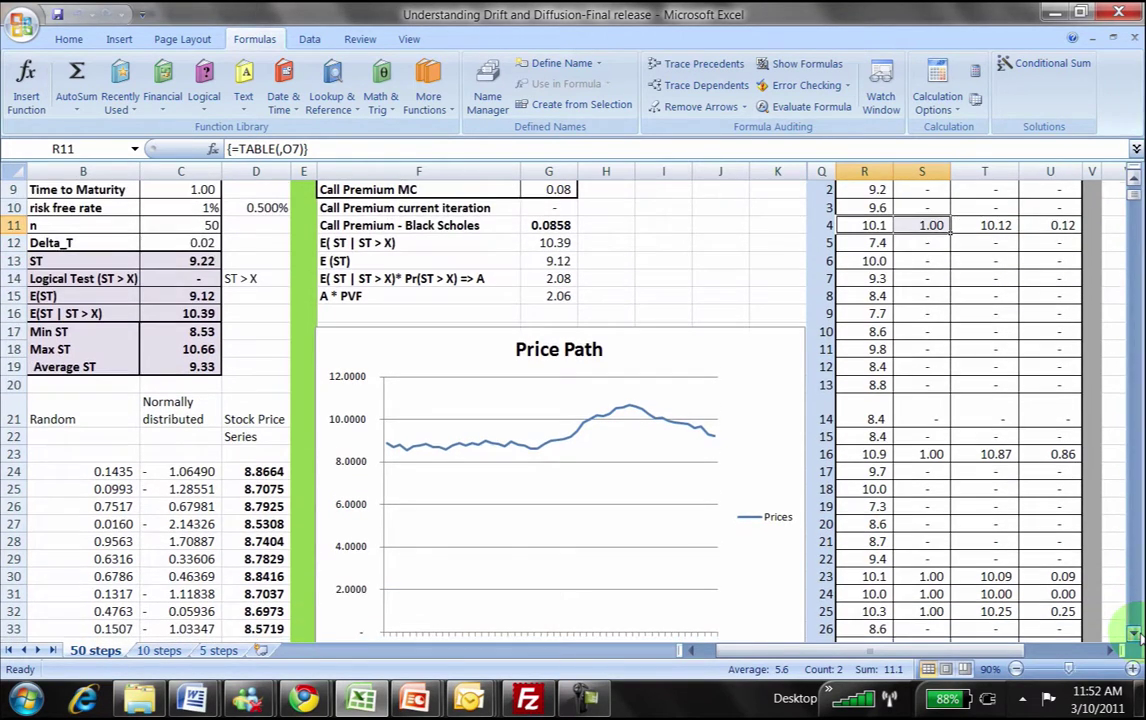
click(1133, 633)
click(1133, 633)
click(1133, 633)
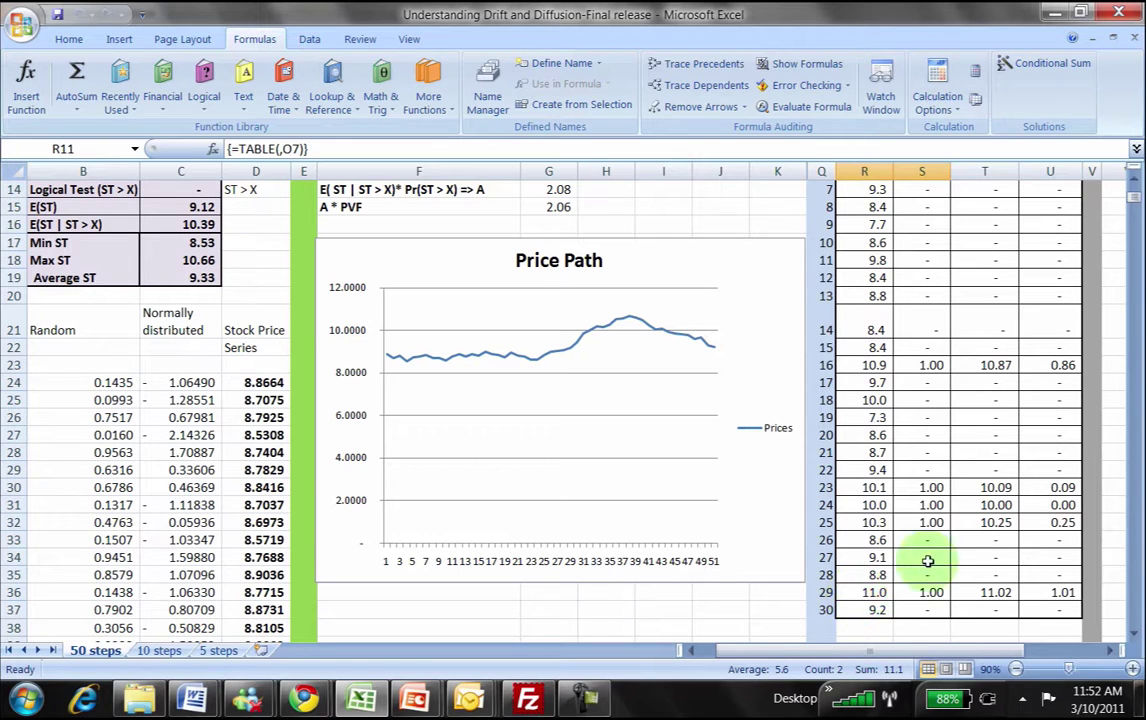
click(1135, 177)
scroll(1137, 178, up, 10)
scroll(1139, 184, up, 1)
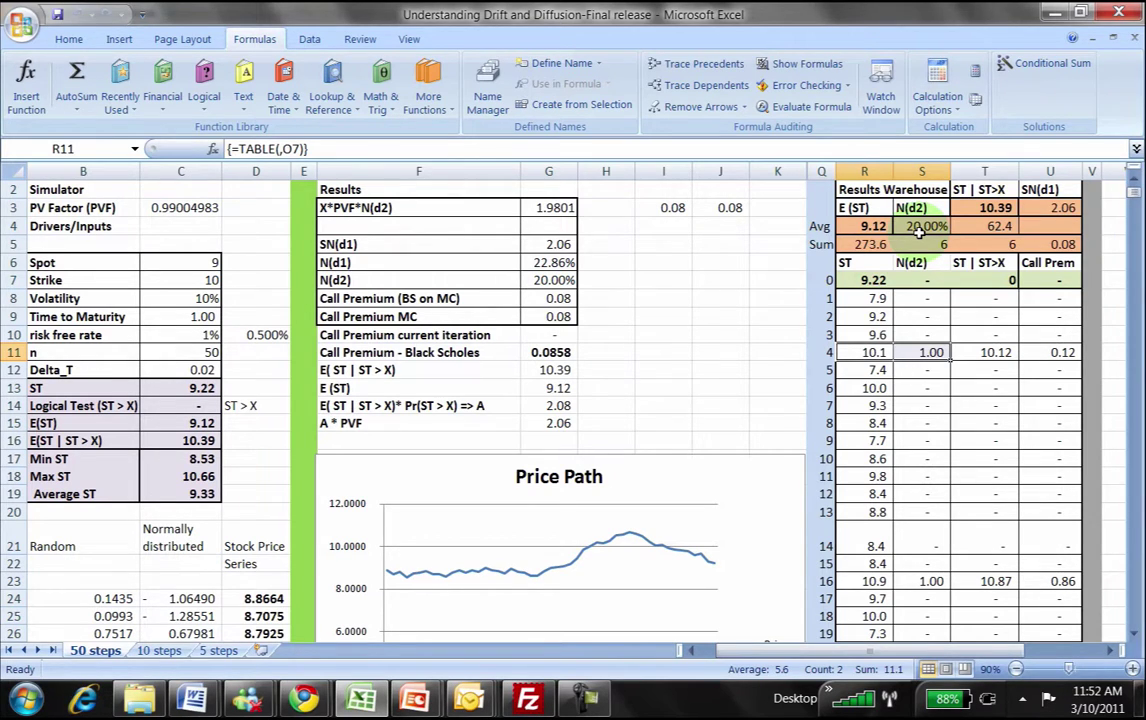
Trace the inputs feeding X*PVF*N(d2) in G3 once more, and clear the arrows with the SN(d1) result in G5 selected
click(548, 207)
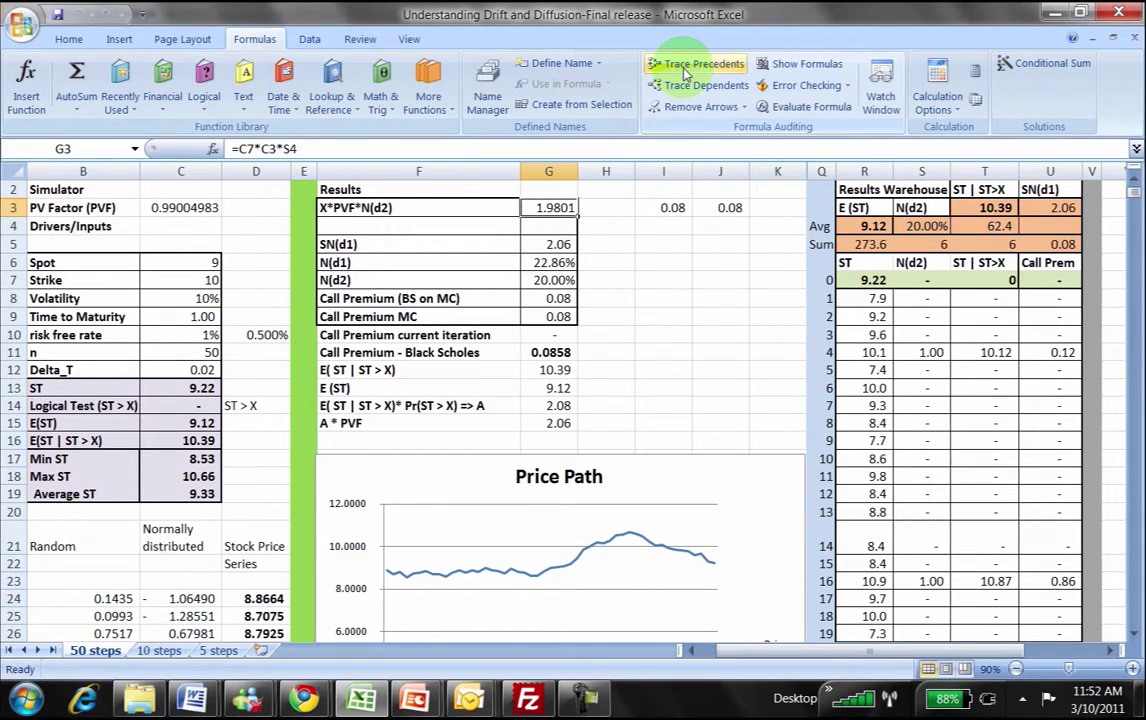
click(668, 62)
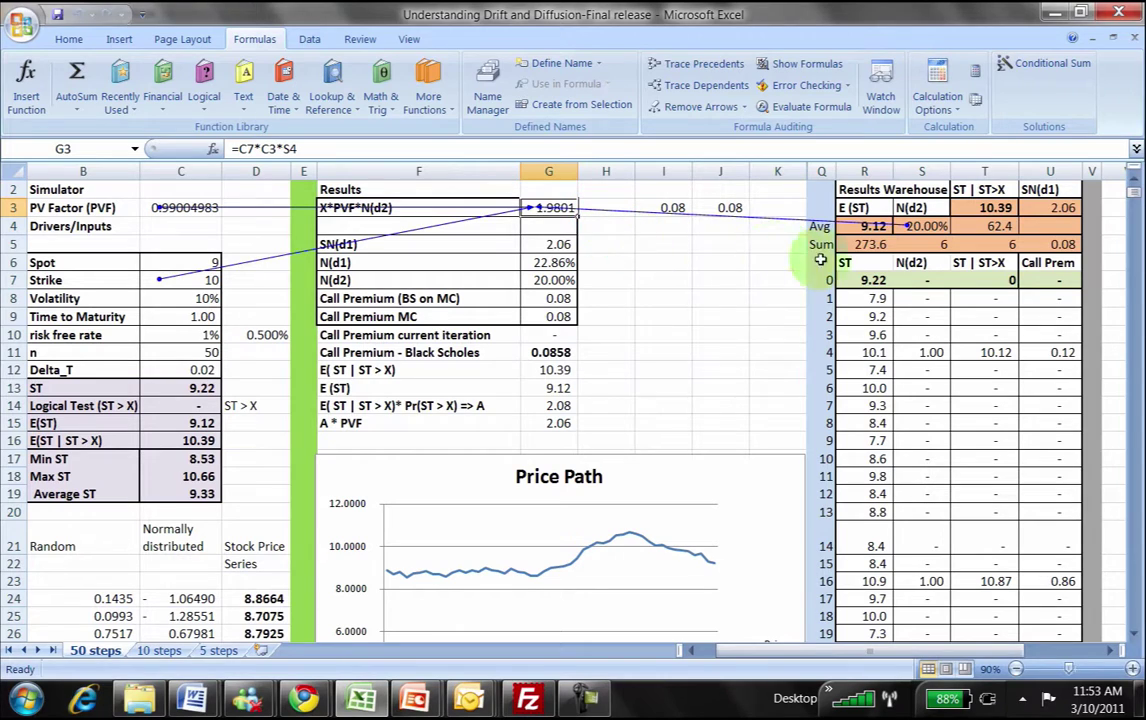
click(556, 246)
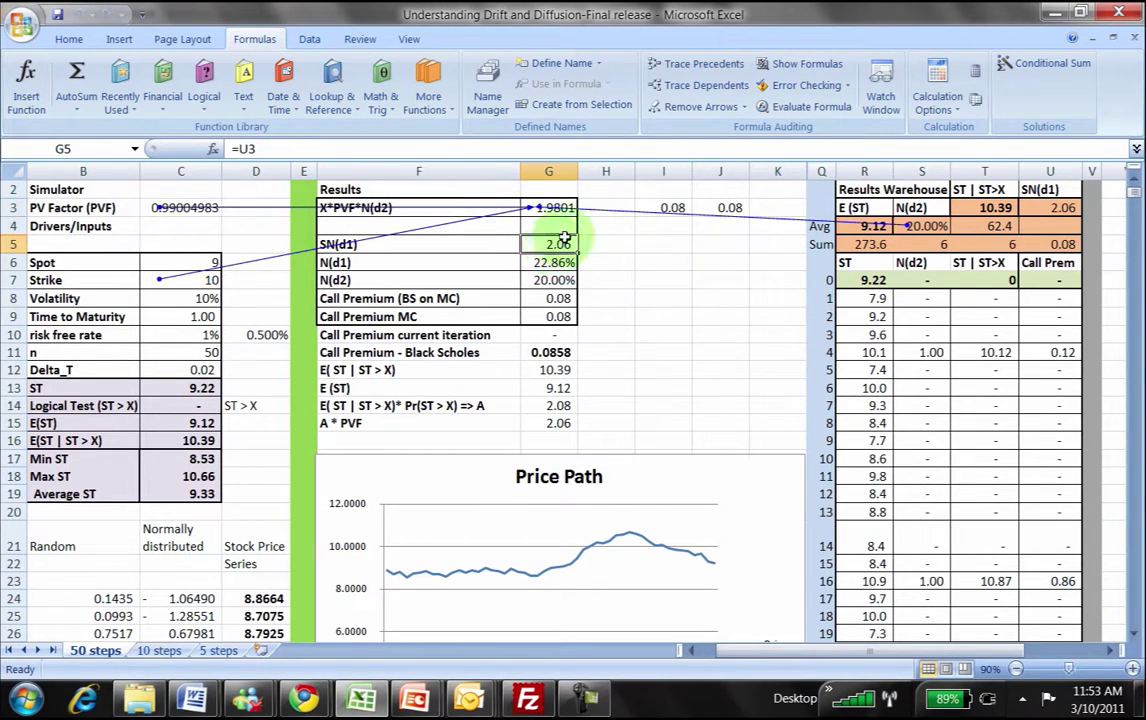
click(700, 106)
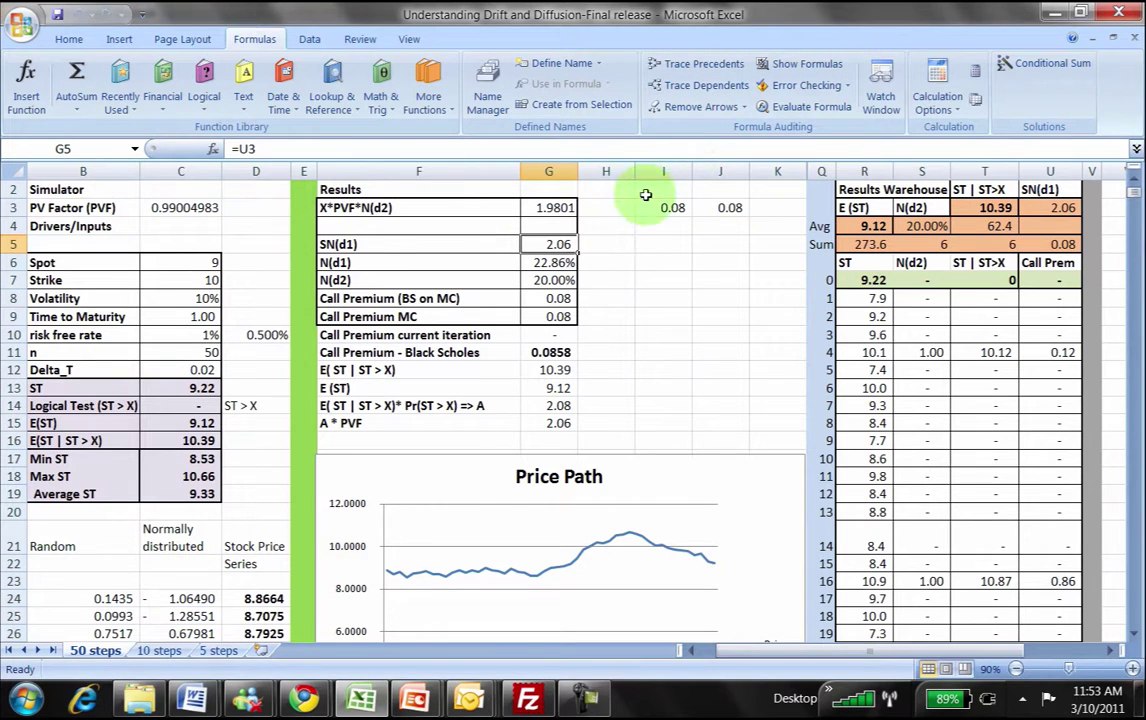
Trace the precedents of SN(d1) in G5, and inspect the formulas in U3 and in the E(ST | ST > X) result G12
click(700, 63)
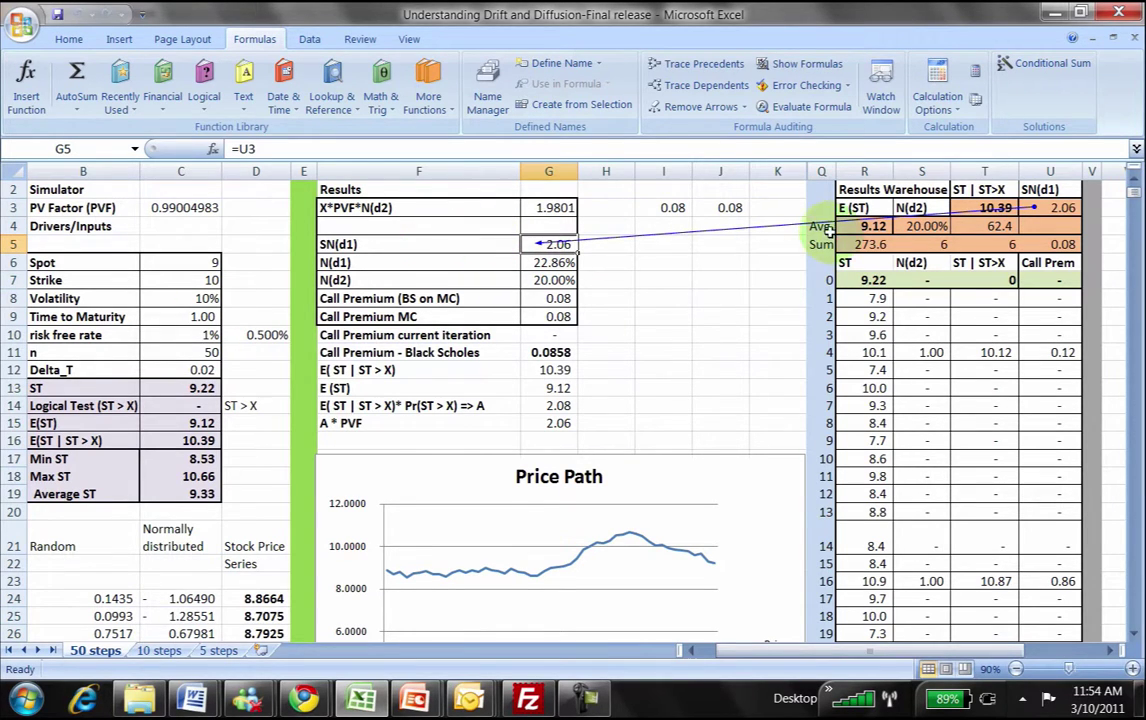
click(1049, 207)
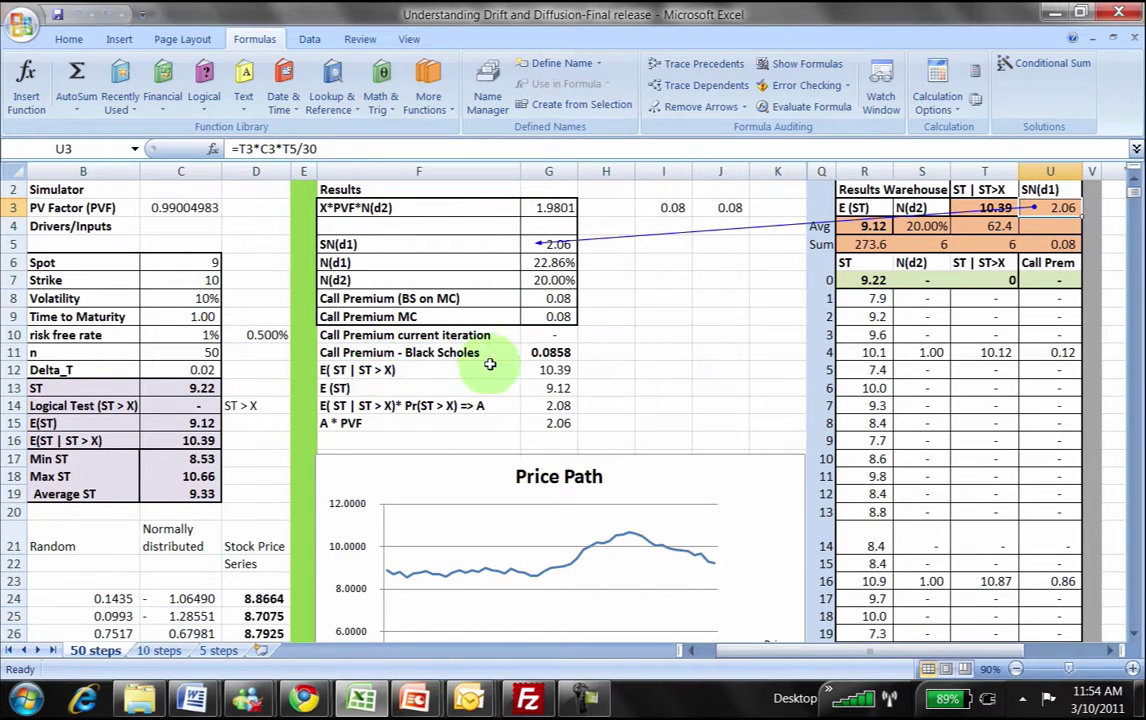
click(546, 369)
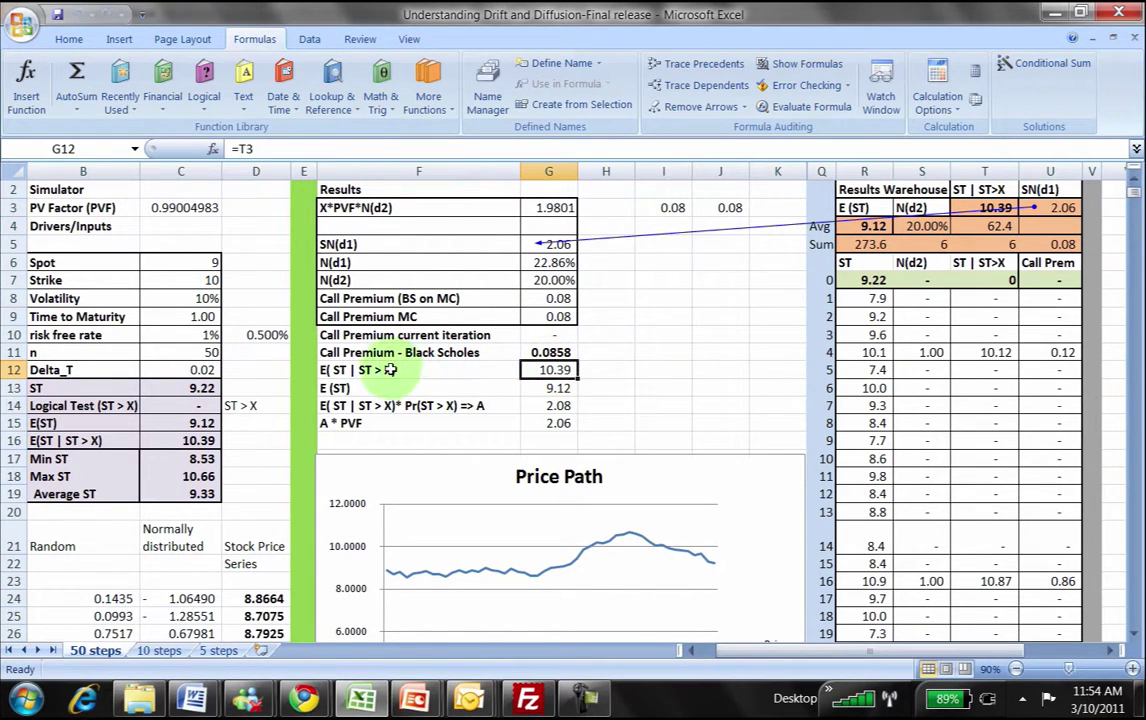
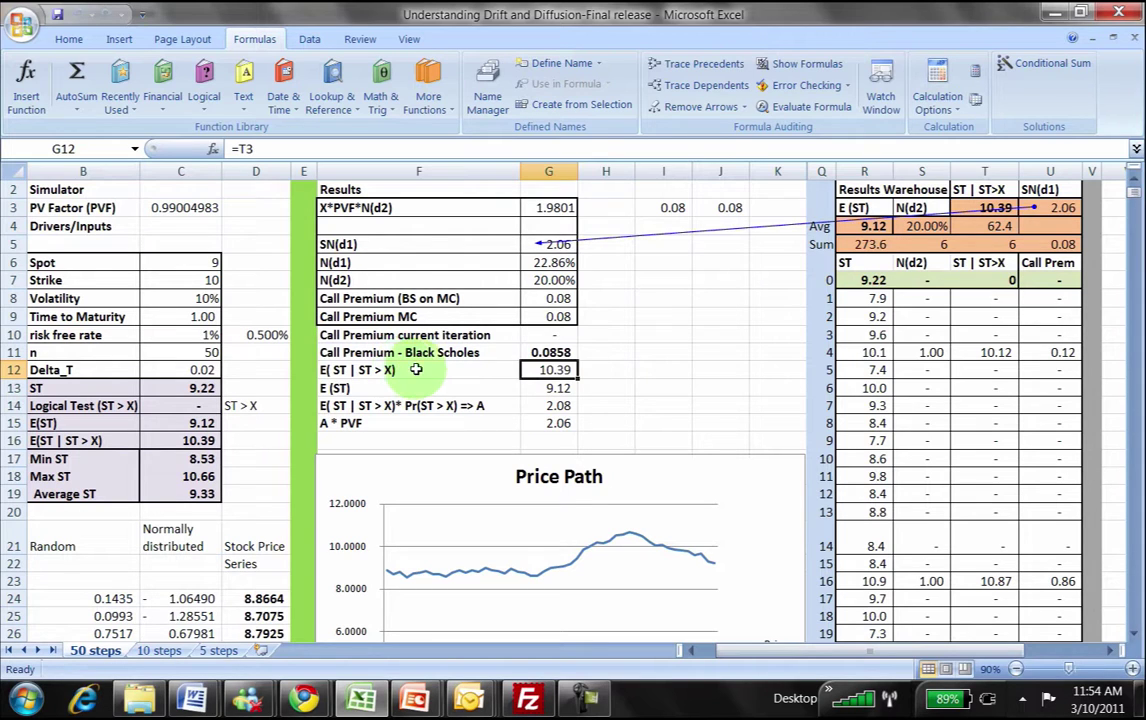
Select the simulated ST values of all 30 iterations, R8:R37, for review
click(866, 281)
key(Down)
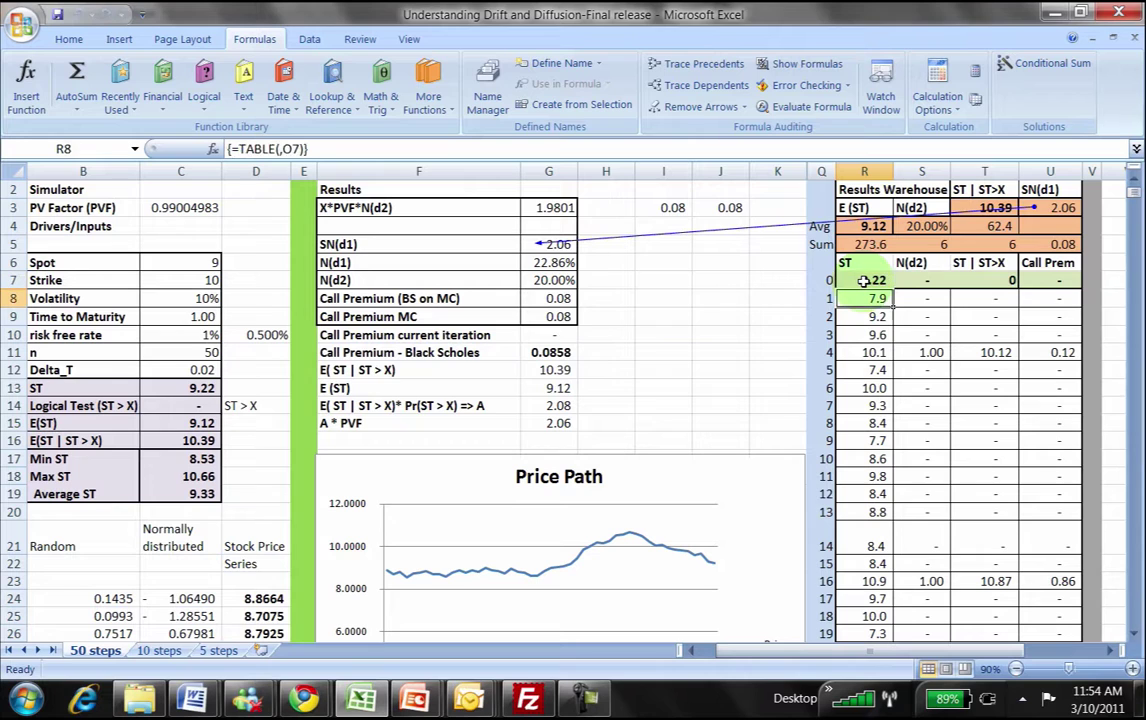
key(ctrl+shift+Down)
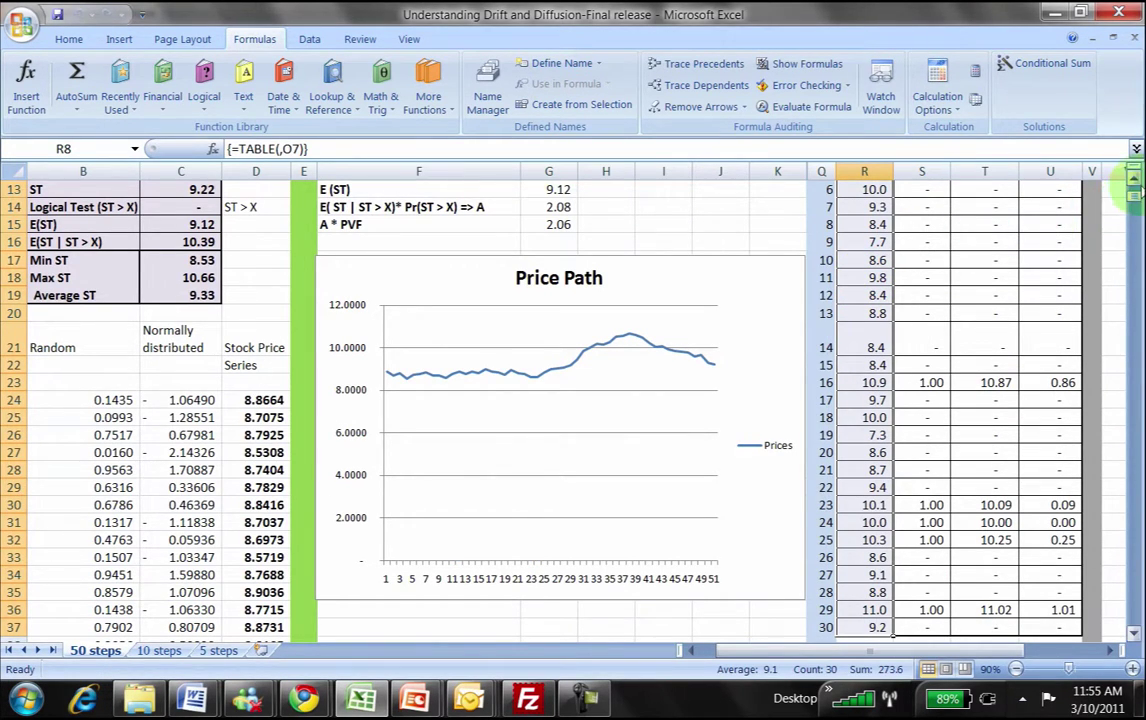
click(1135, 181)
drag(1135, 181, 1136, 184)
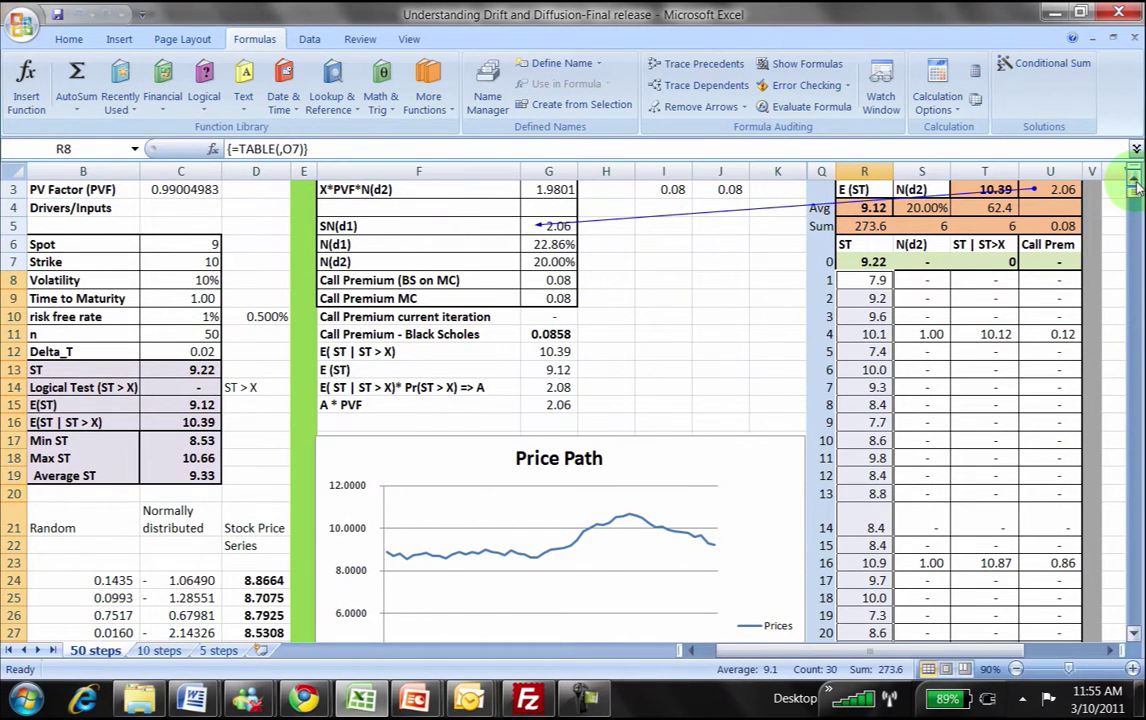
click(585, 695)
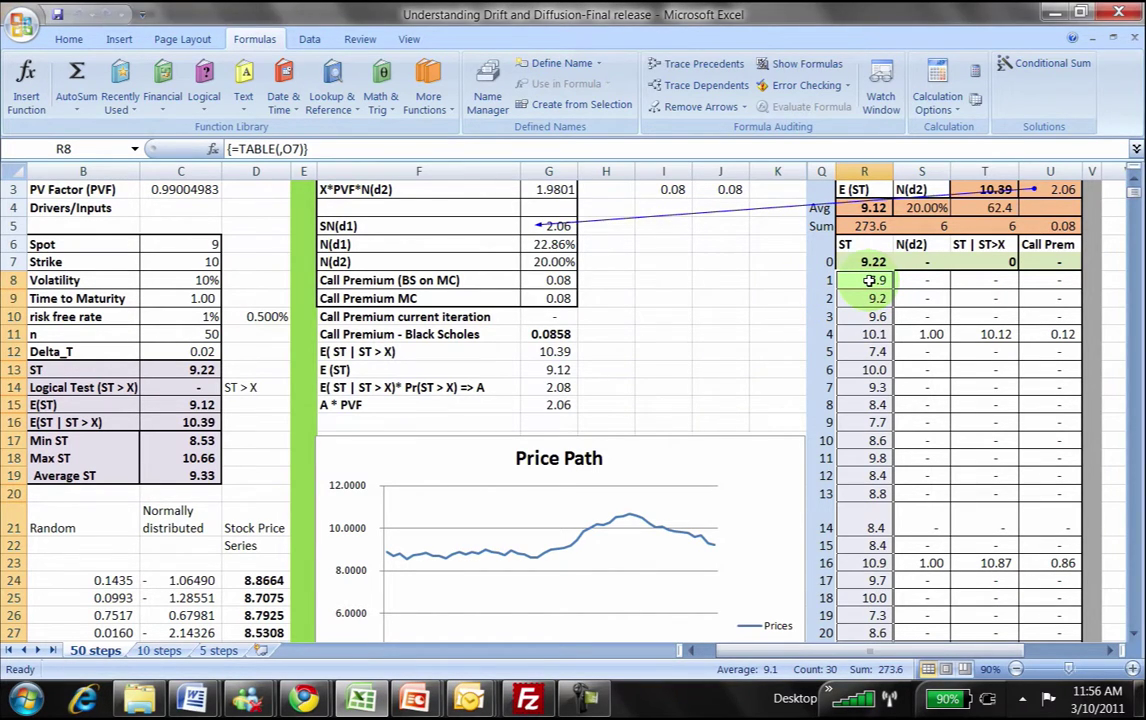
Compare the iteration 0 ST cell R7 with the data table cell R8, and reselect the simulated values R8:R37
key(Up)
key(Up)
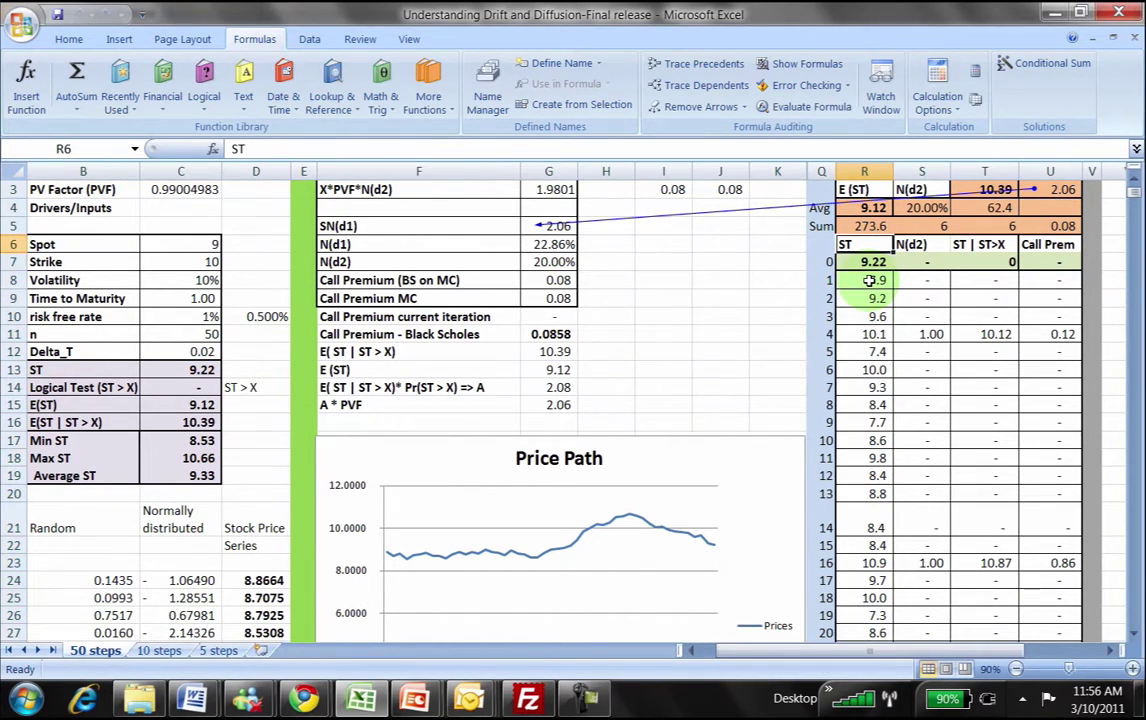
key(Down)
key(Down)
key(Up)
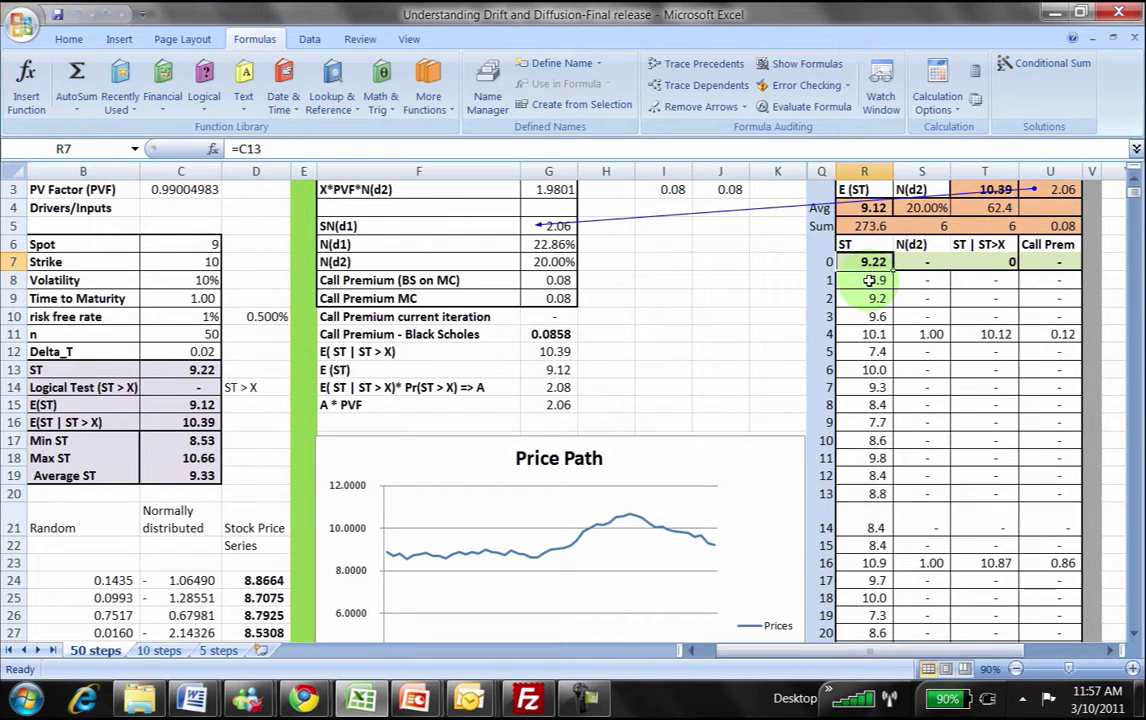
key(Down)
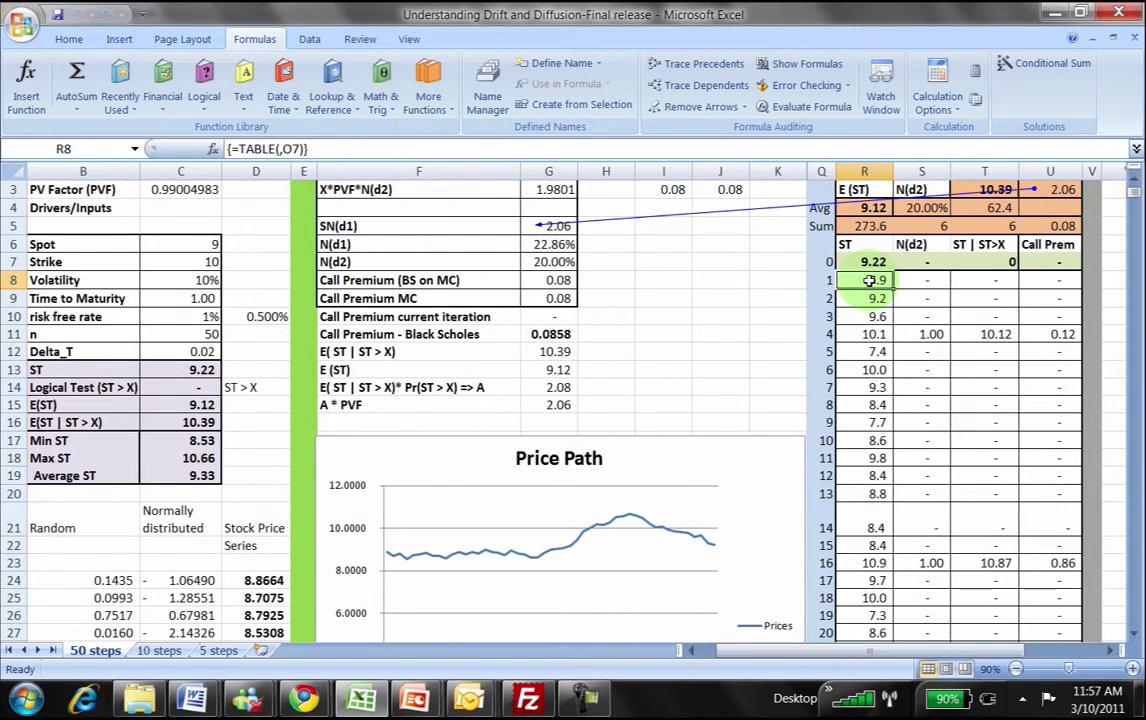
key(ctrl+shift+Down)
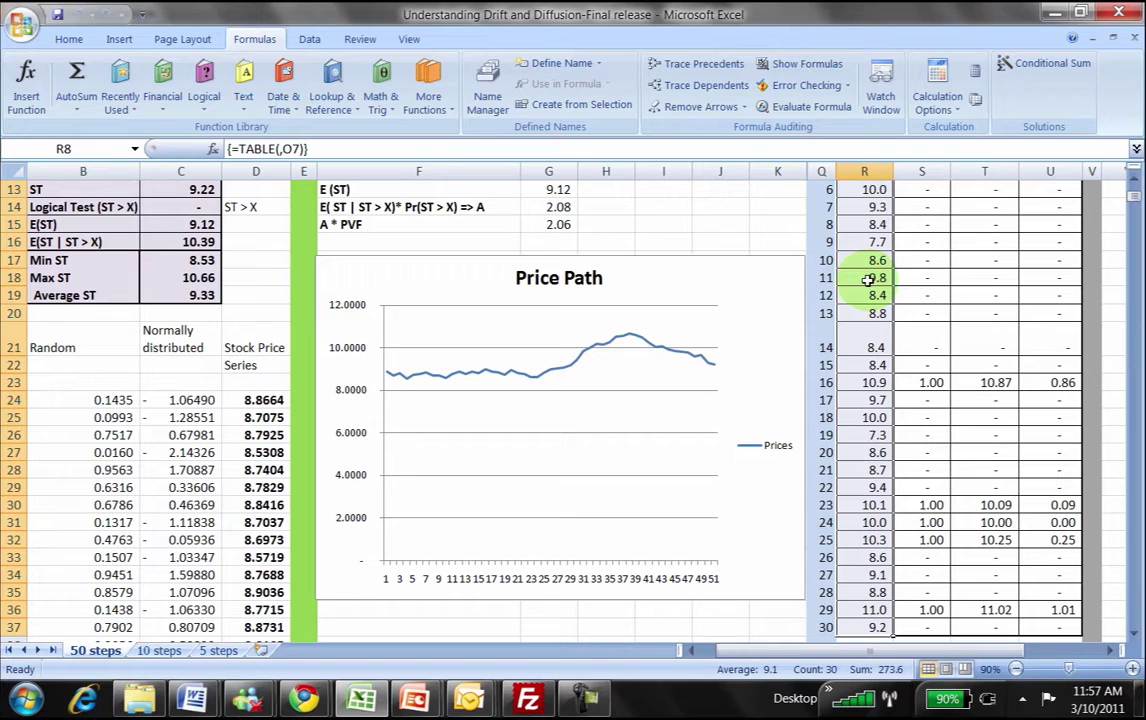
click(1134, 182)
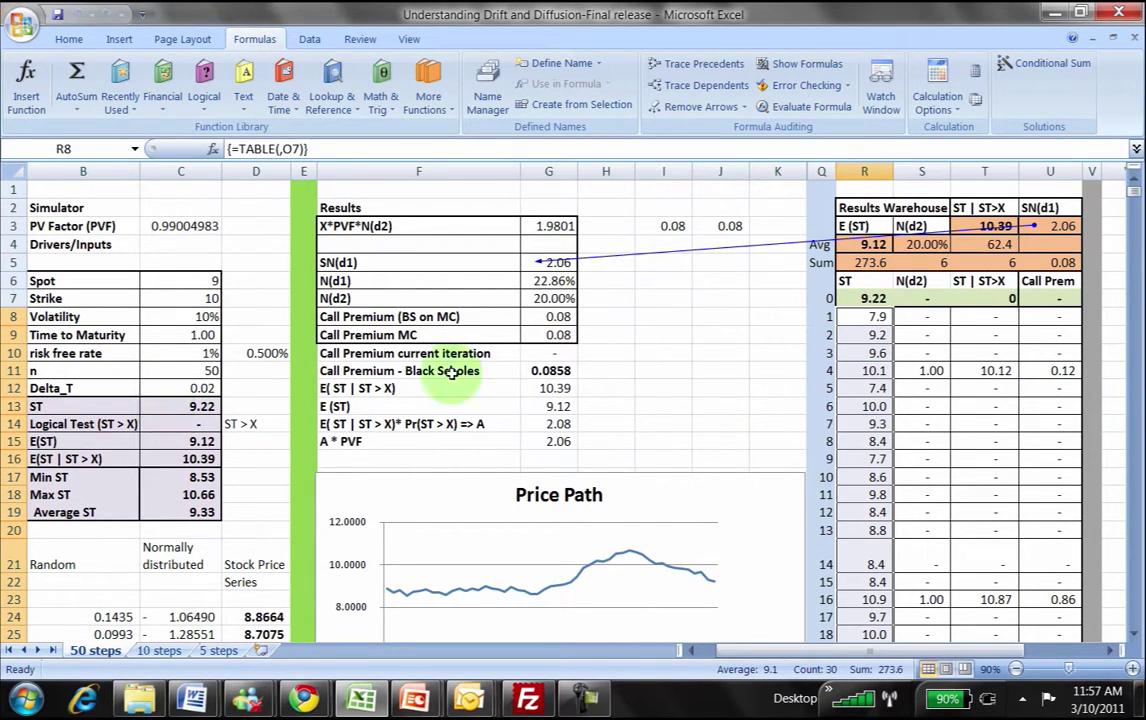
Inspect the formulas in the iteration 0 ST cell R7 and the ST sum cell R5
click(866, 298)
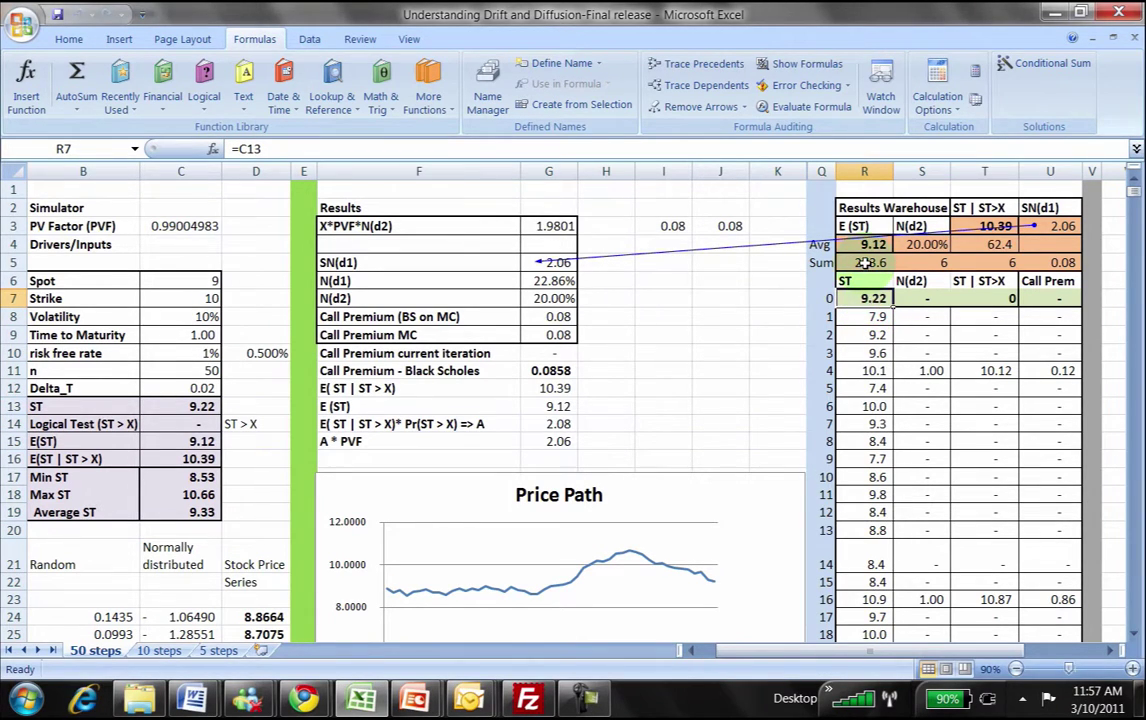
click(866, 261)
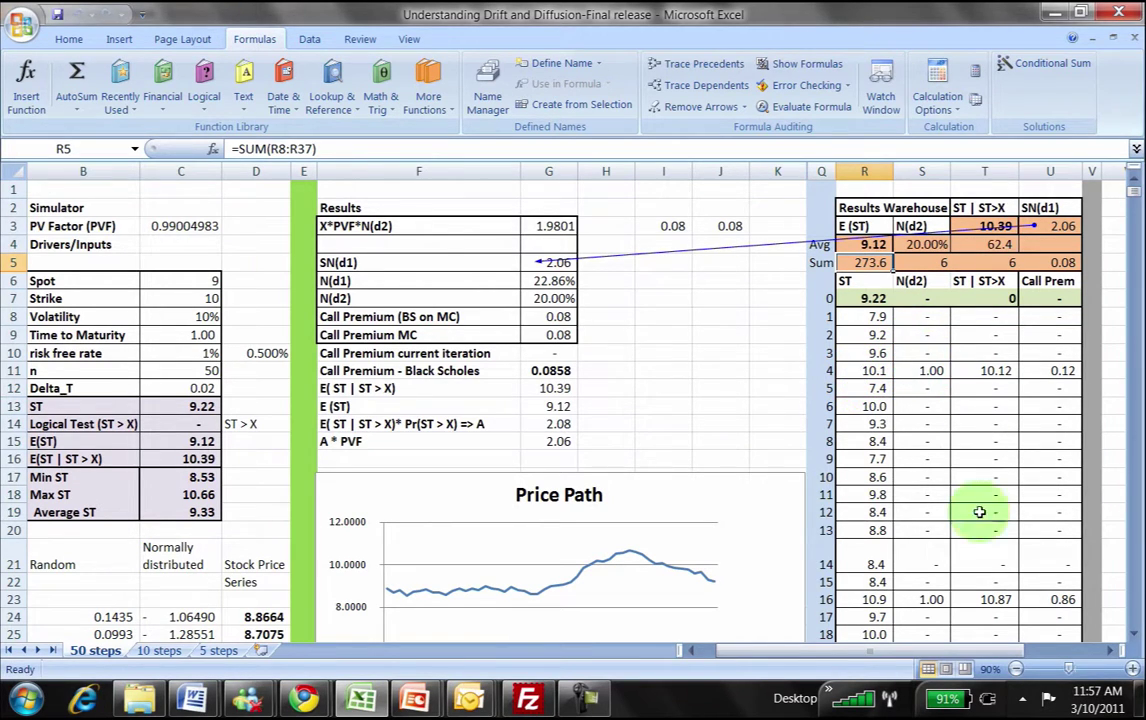
Review the stored results down to iteration 30, and trace the precedents of E(ST | ST > X) in G12, clearing the tracer arrows
click(1134, 633)
scroll(1134, 633, down, 4)
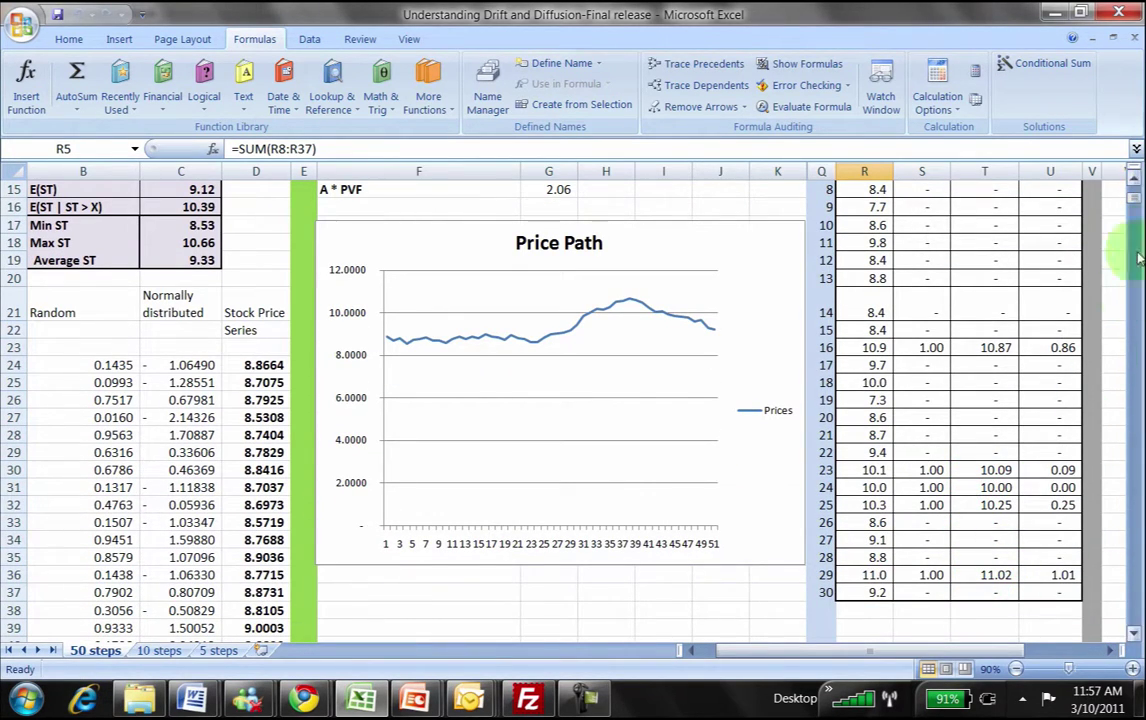
click(1134, 178)
scroll(1136, 180, up, 5)
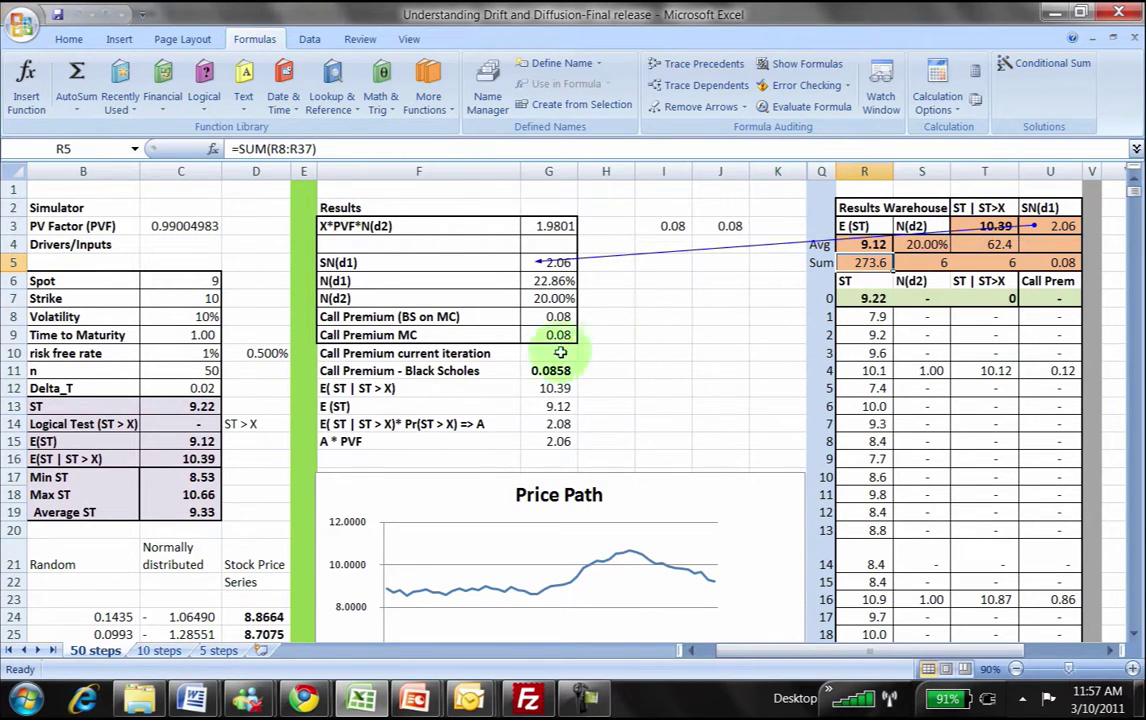
click(548, 388)
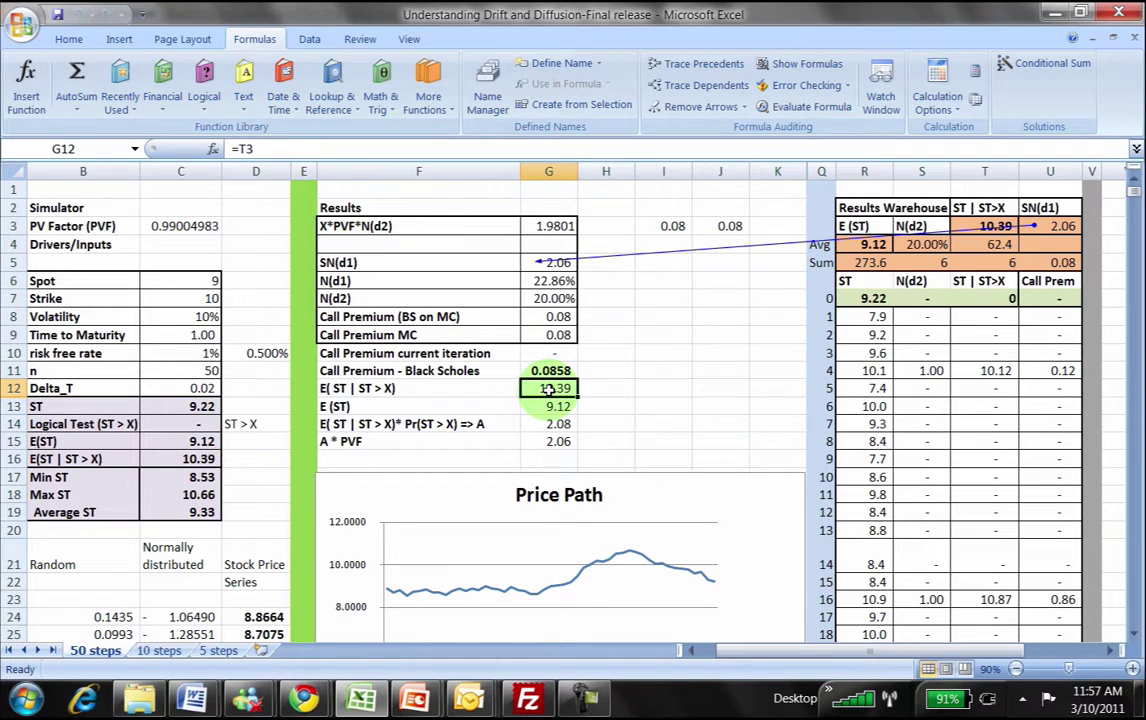
click(703, 64)
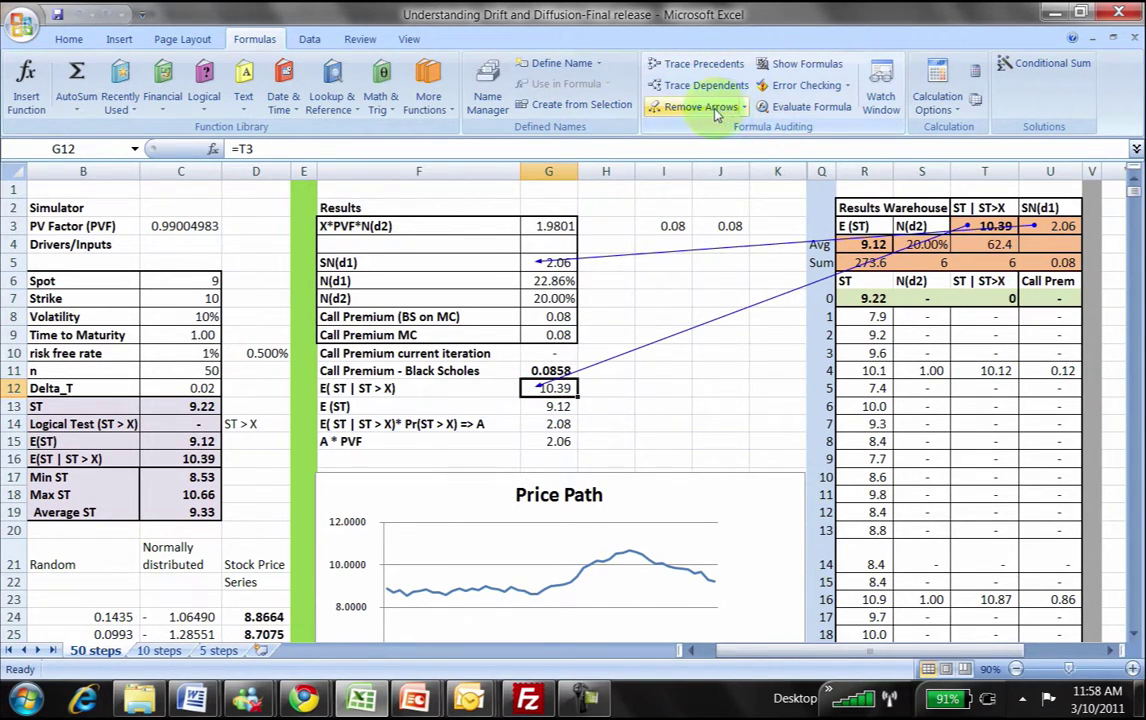
click(668, 106)
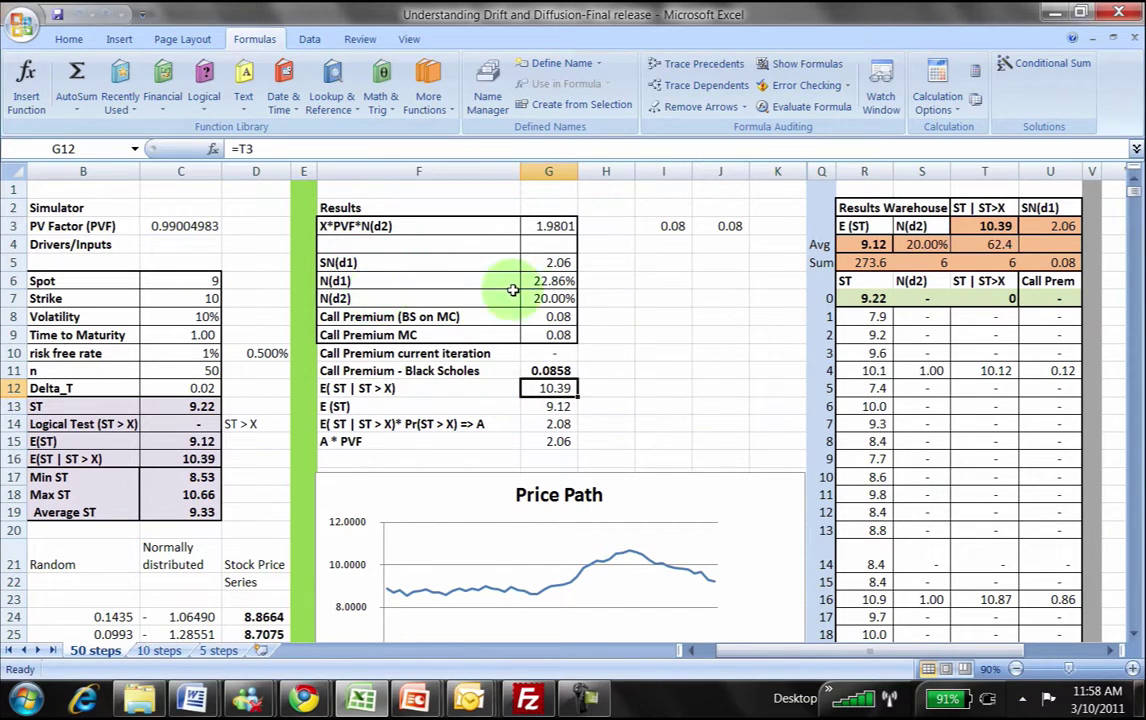
Trace the precedents of E(ST | ST > X)*Pr(ST > X) in G14 and of A * PVF in G15
click(557, 424)
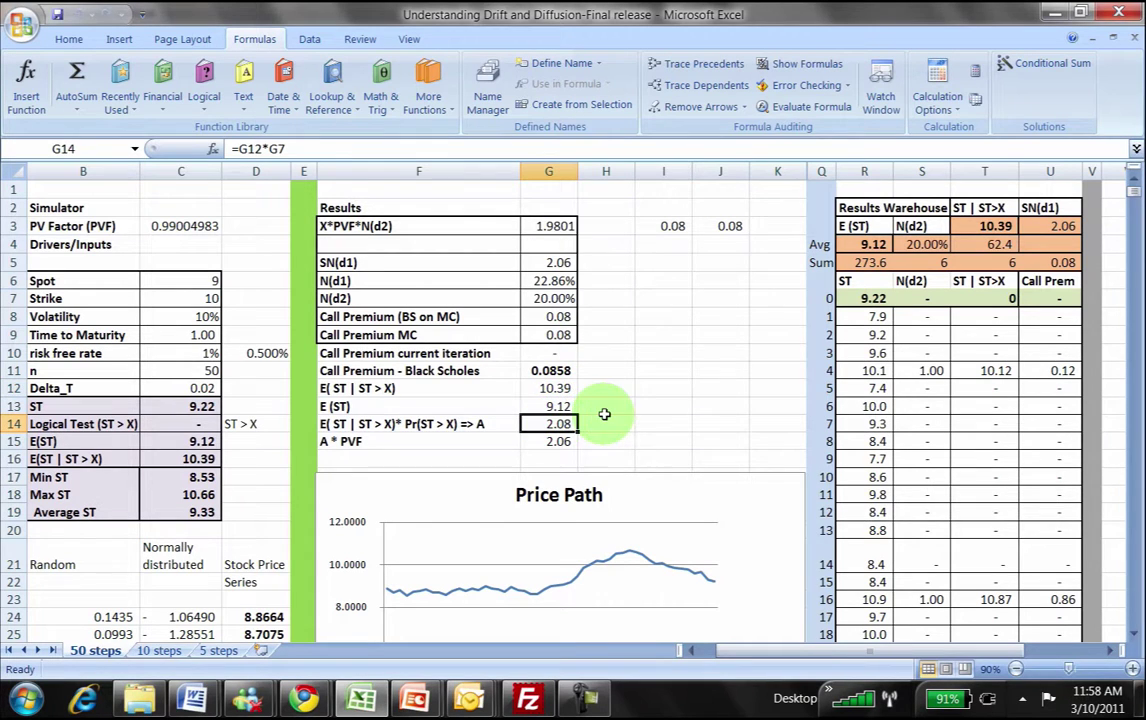
click(682, 64)
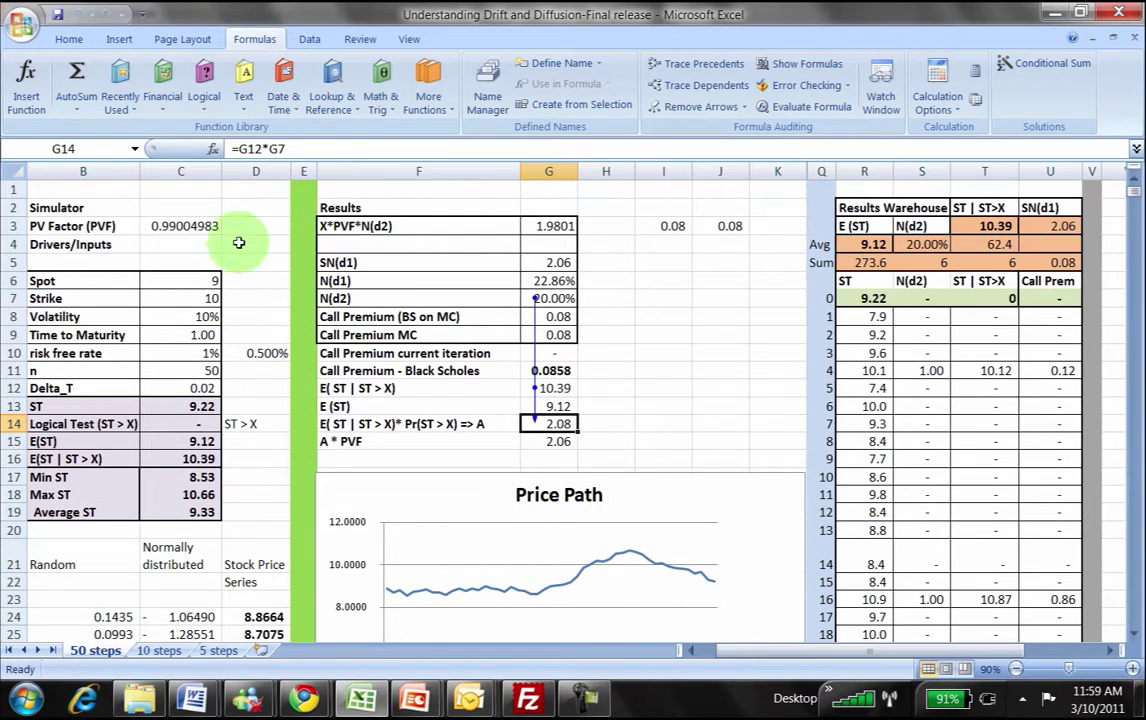
click(545, 441)
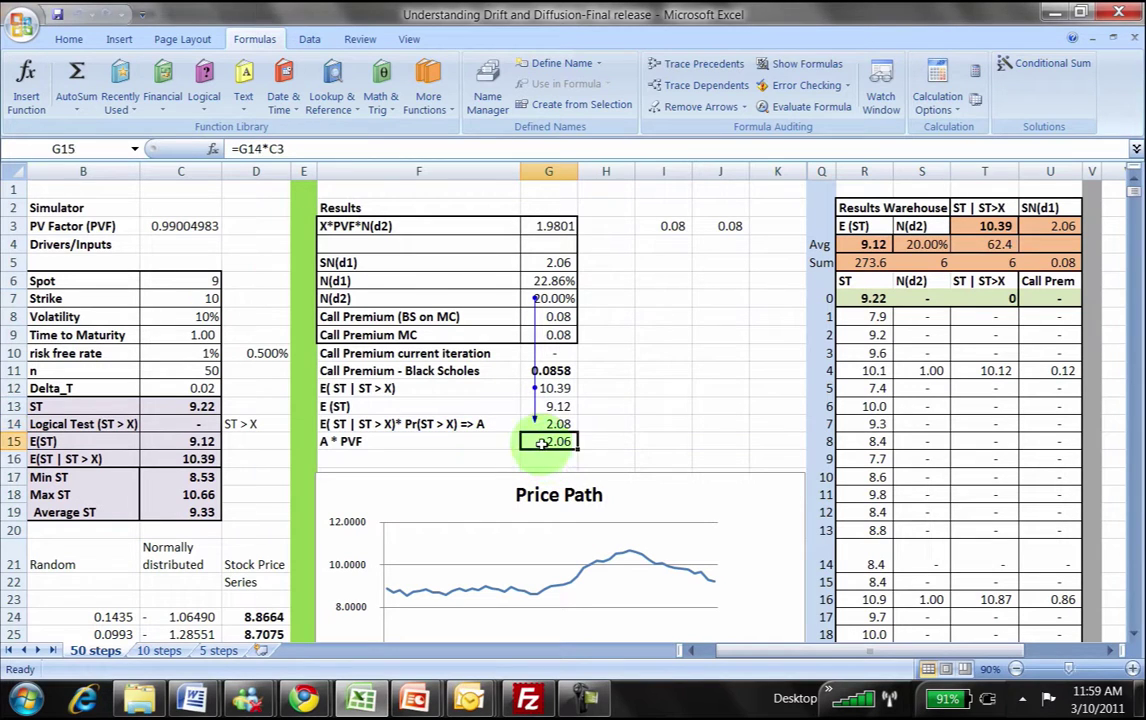
click(677, 62)
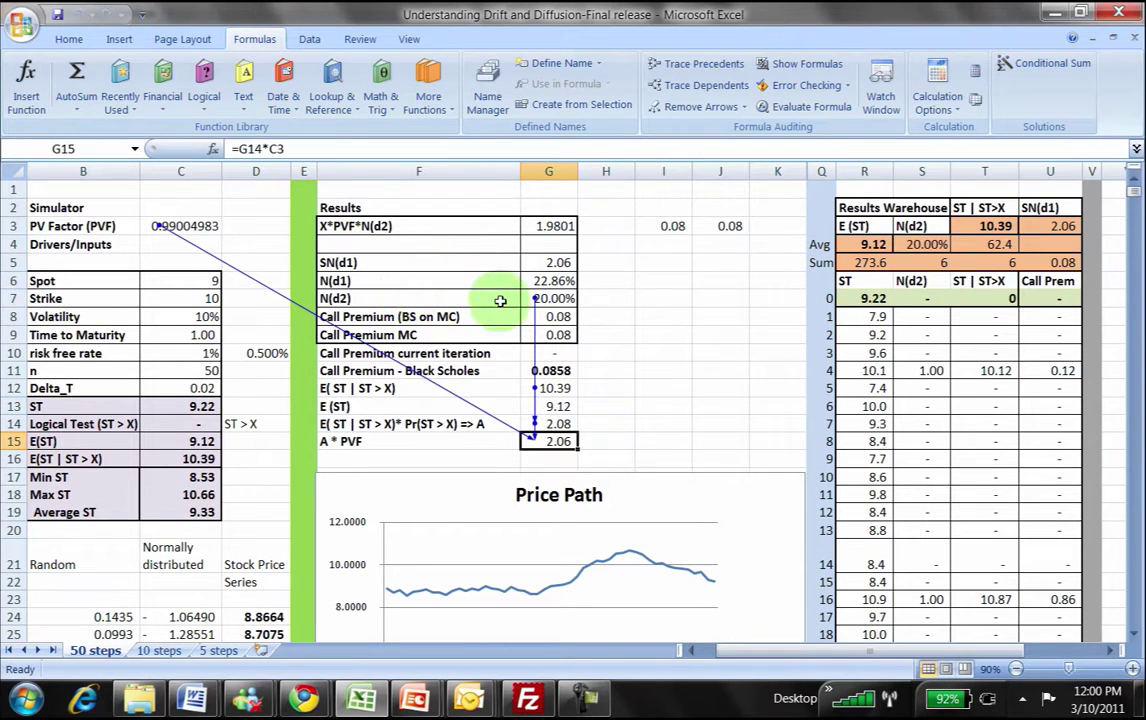
Inspect the formulas of N(d2) in G7, N(d1) in G6 and Call Premium (BS on MC) in G8, and clear the tracer arrows
click(557, 297)
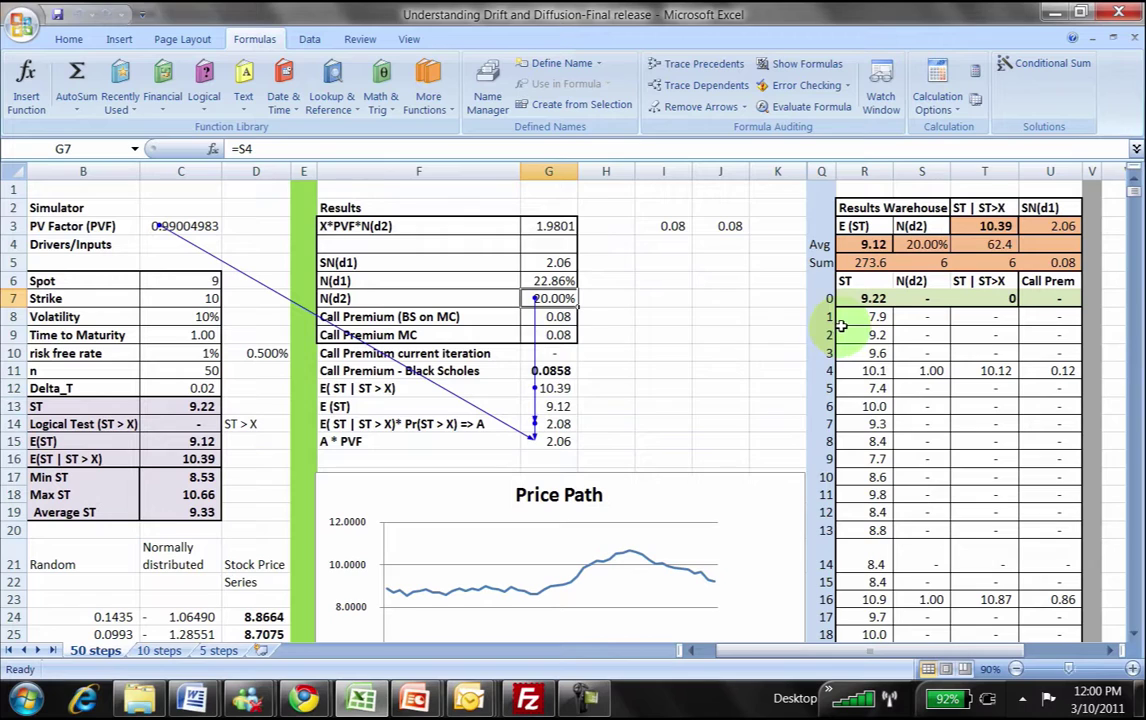
click(541, 283)
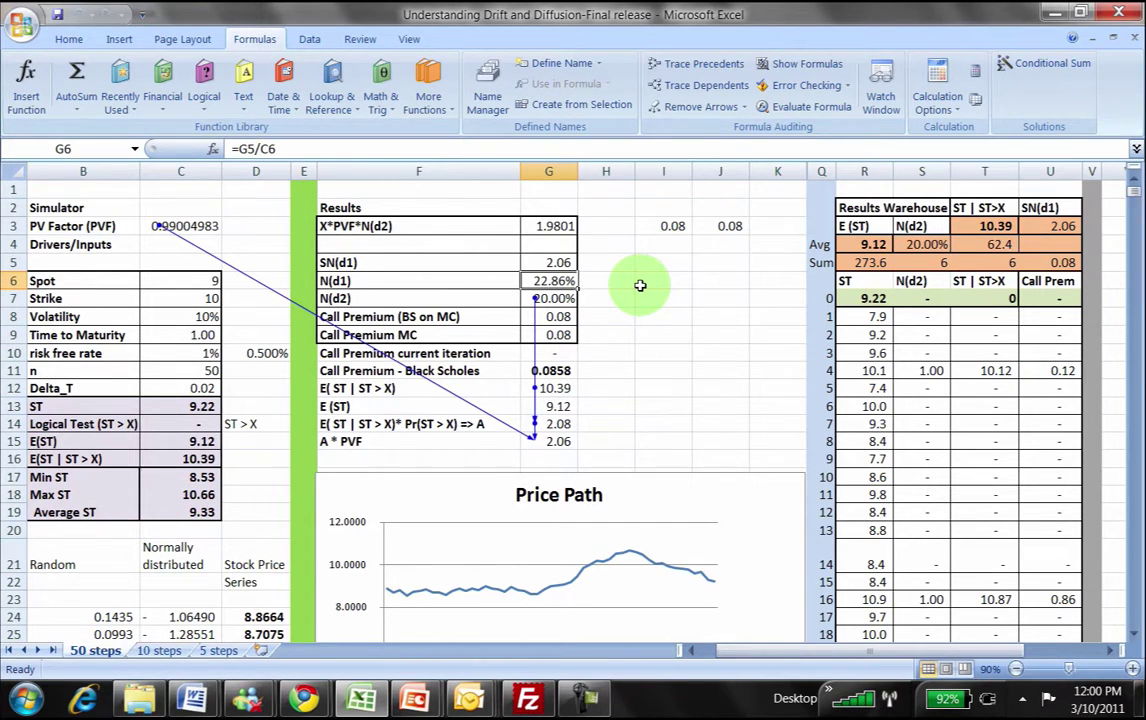
click(547, 318)
click(688, 106)
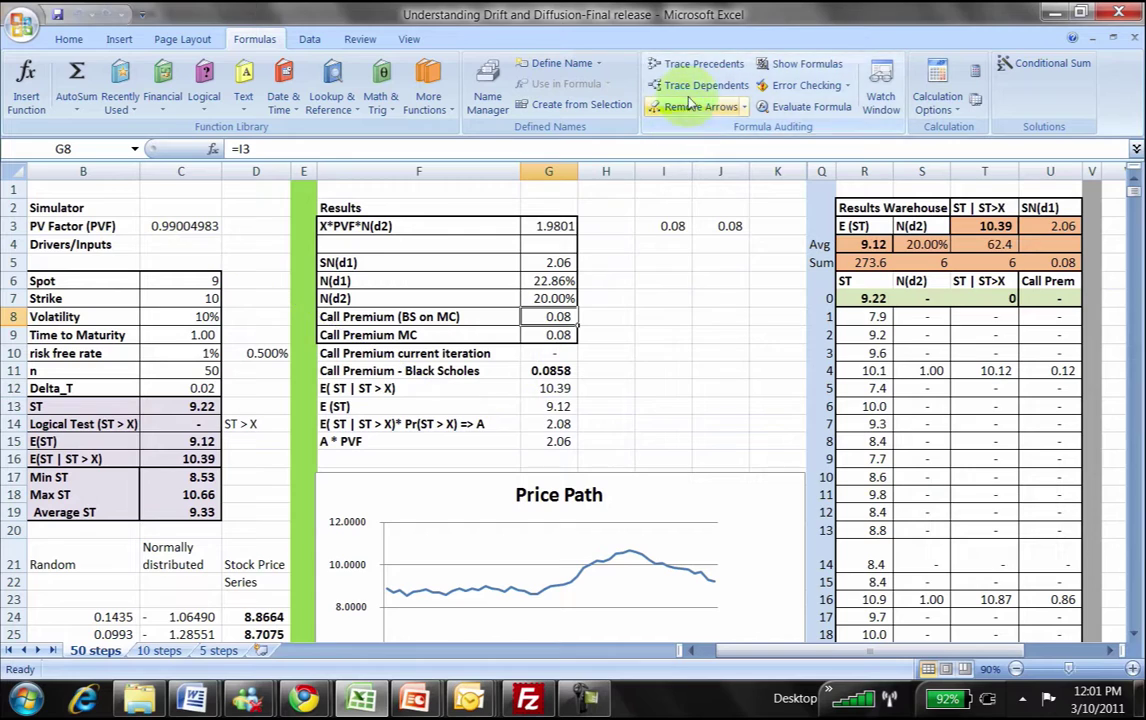
Trace the precedents of Call Premium (BS on MC) in G8 and of Call Premium MC in G9
click(692, 66)
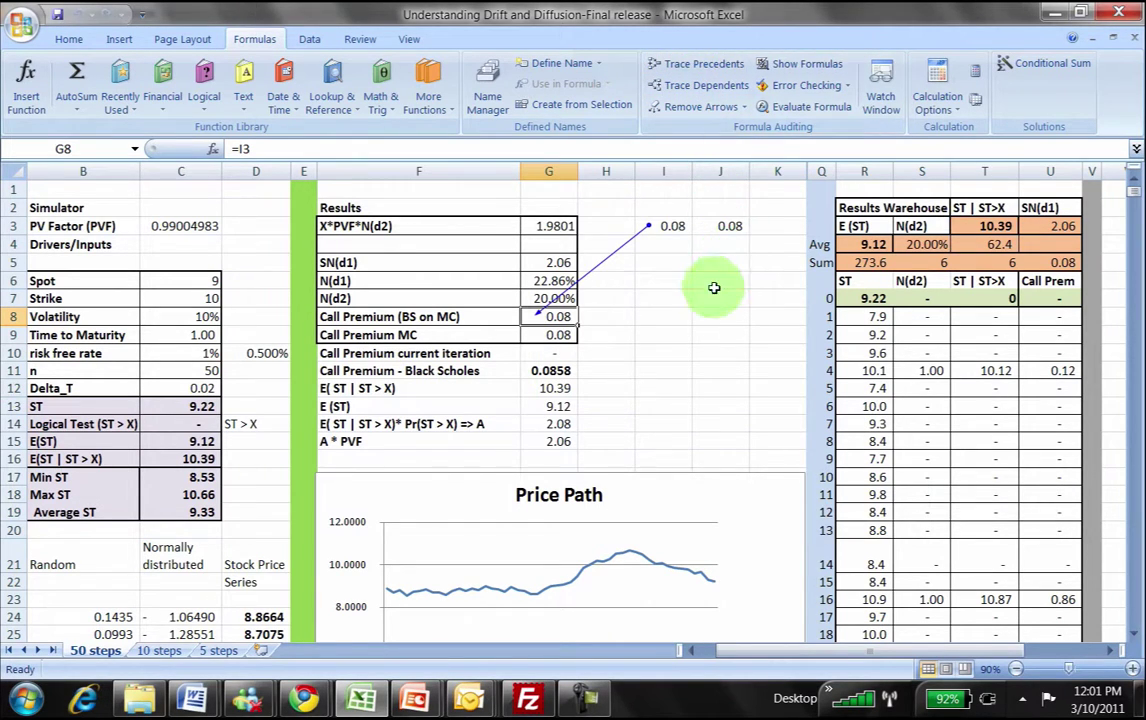
click(535, 335)
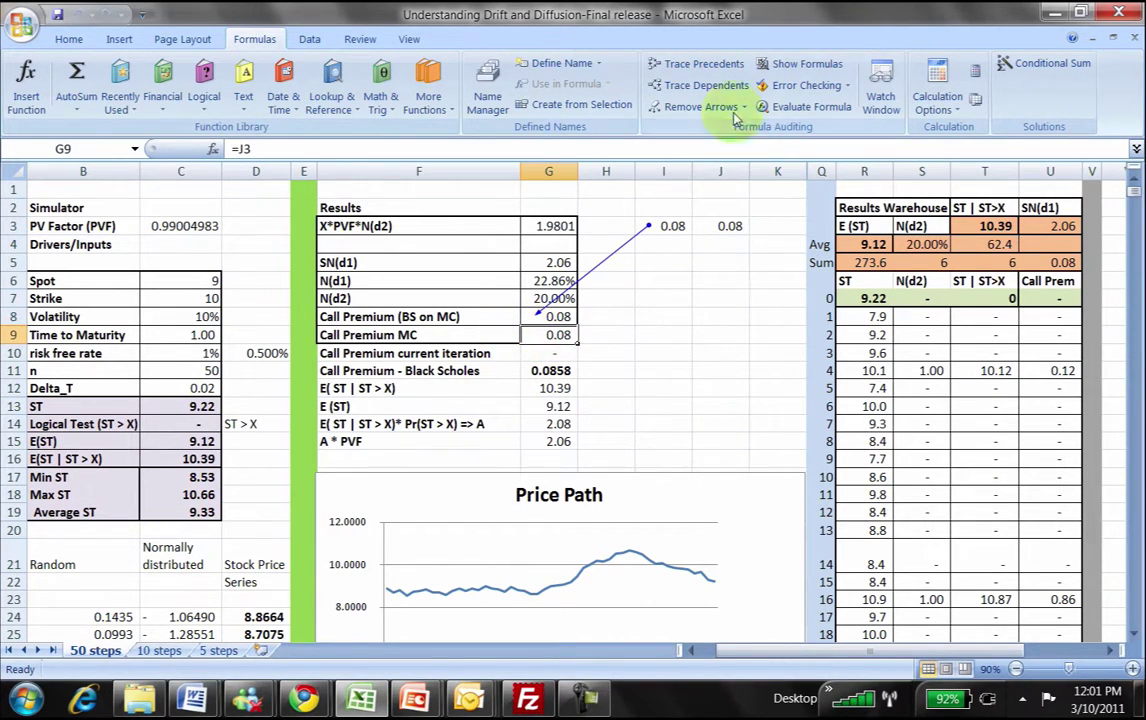
click(692, 64)
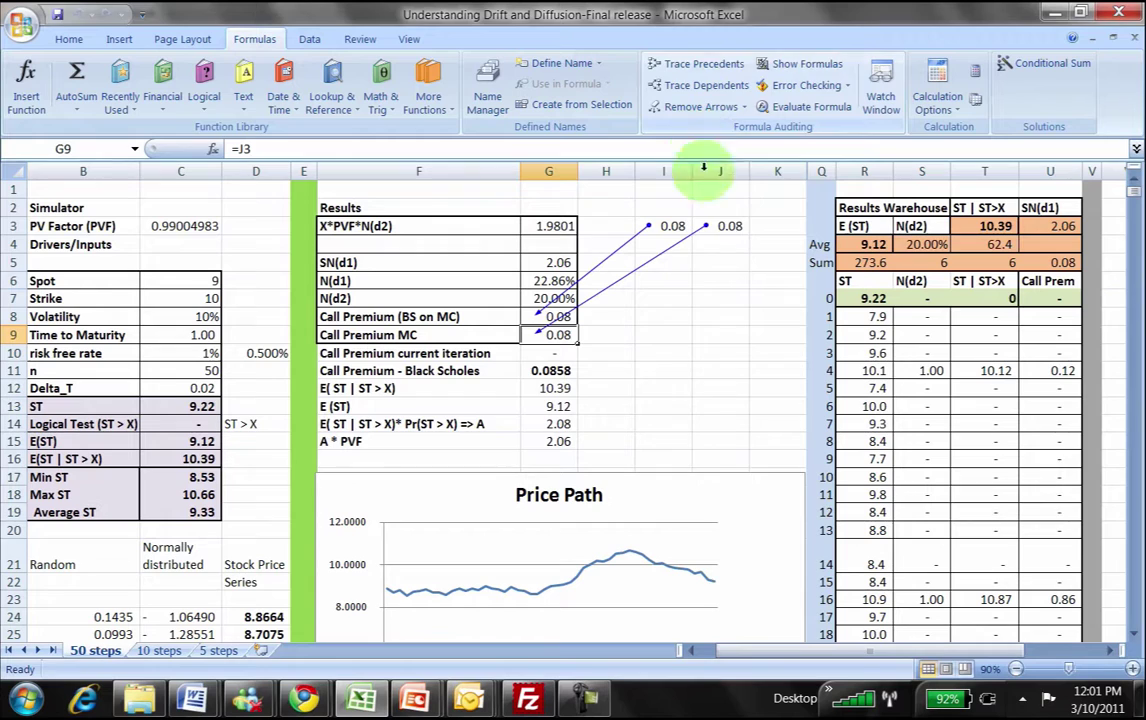
Inspect the formulas behind the two call premiums in I3 and J3, and trace the precedents of both cells
click(728, 227)
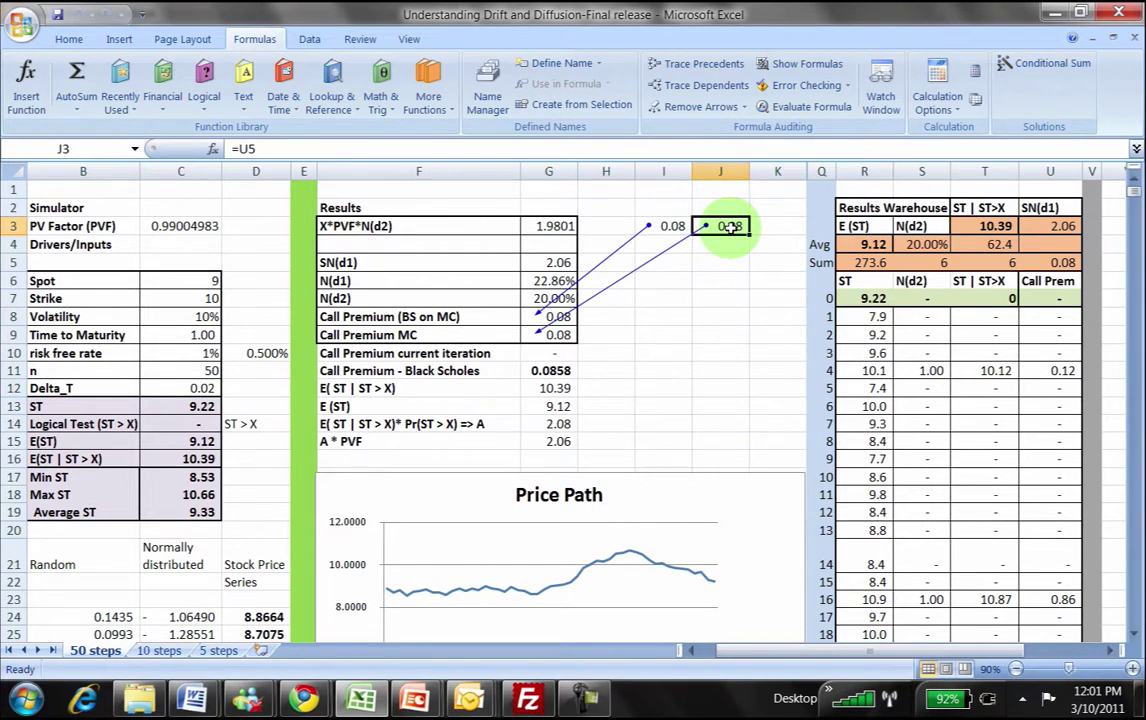
click(666, 226)
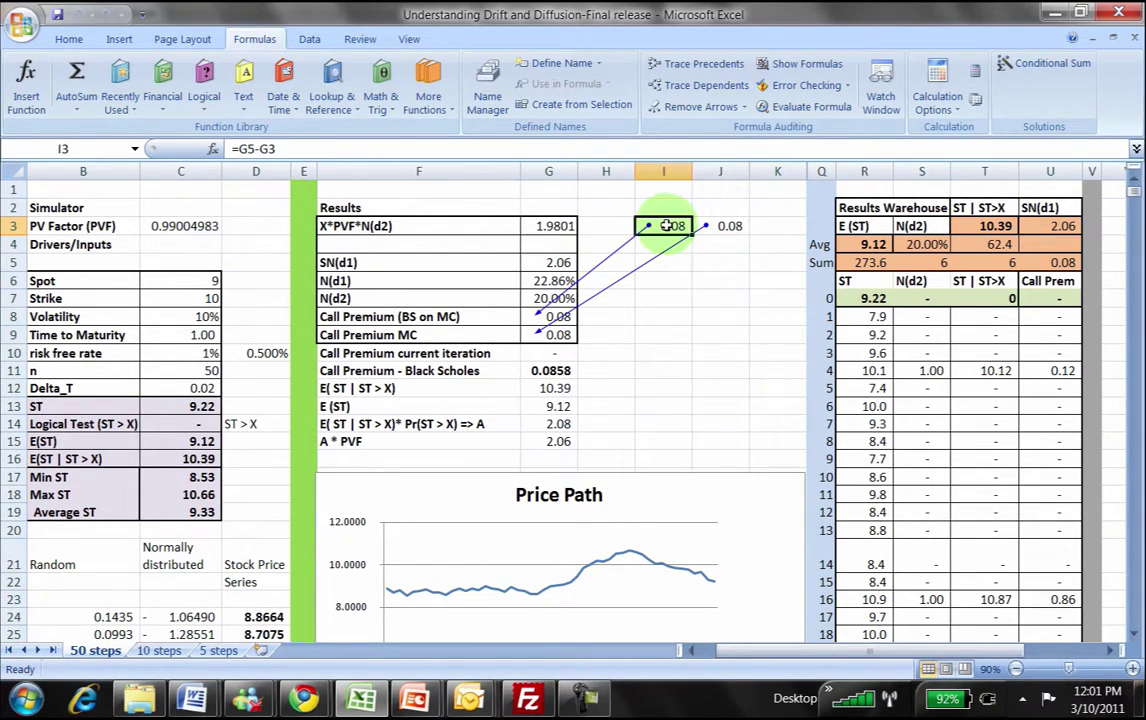
click(697, 67)
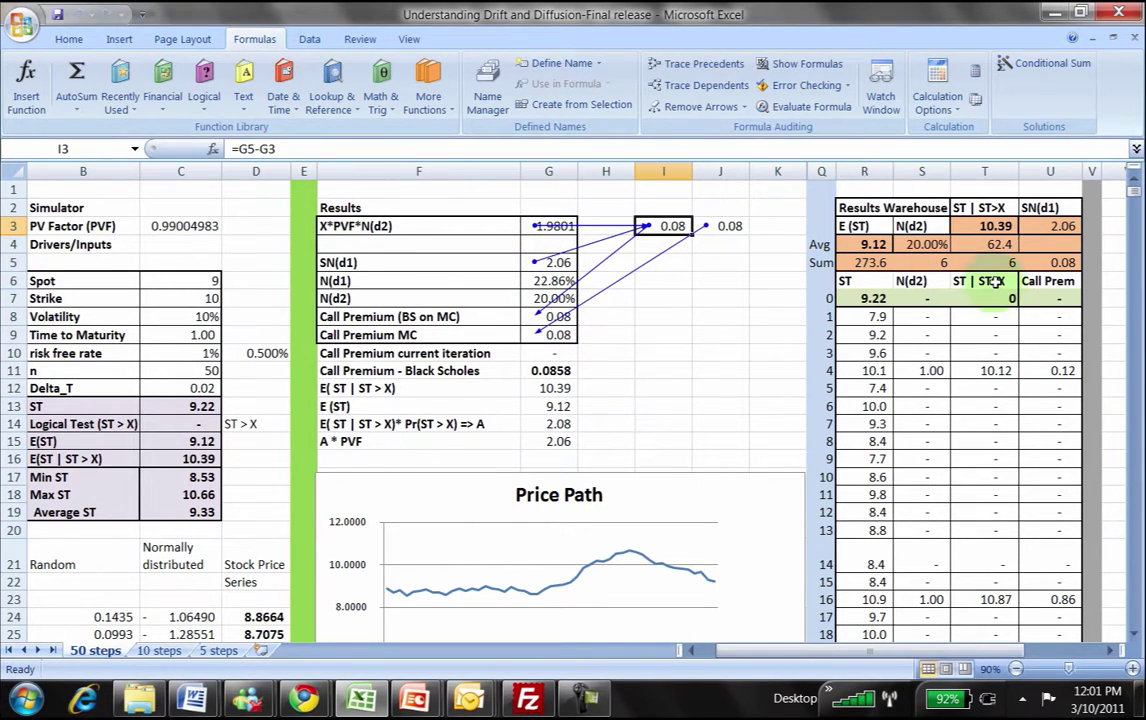
click(722, 224)
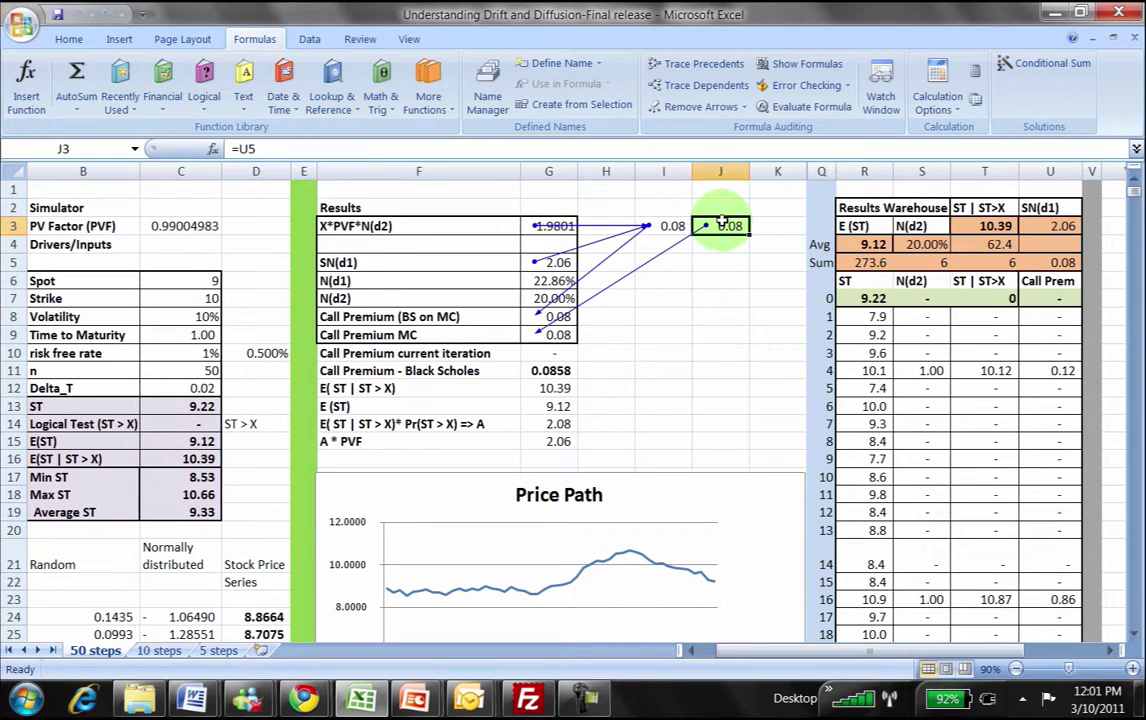
click(697, 63)
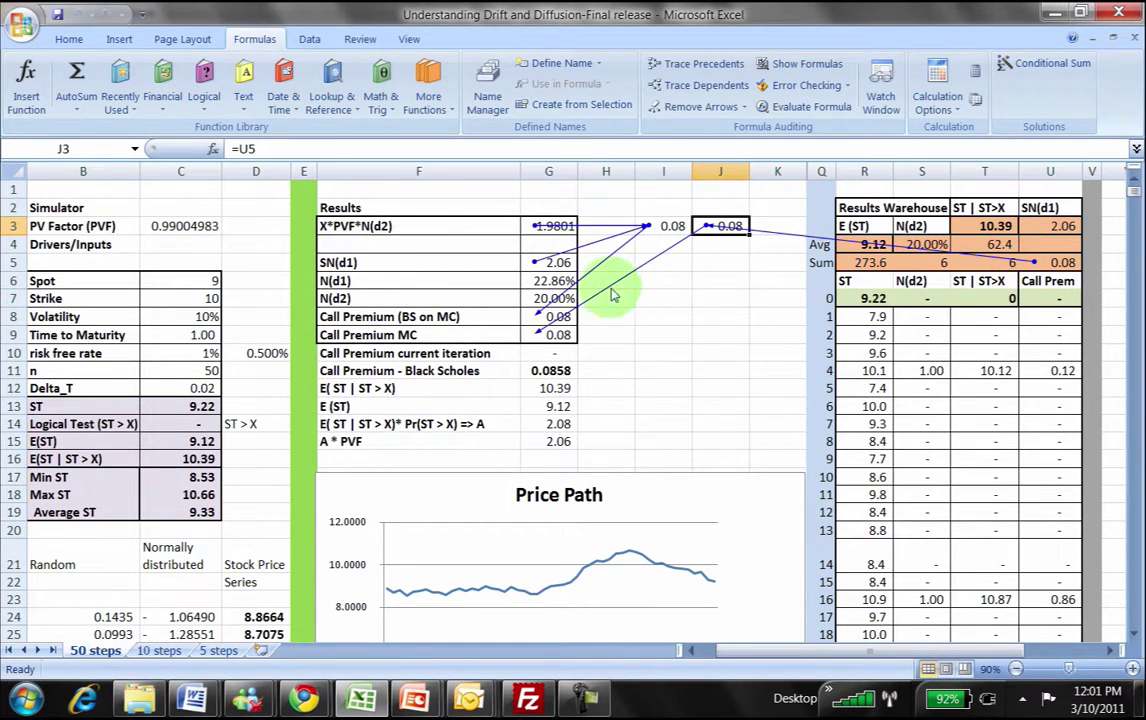
Trace the precedents of Call Premium current iteration in G10 and of the iteration 0 call premium in U7
click(542, 352)
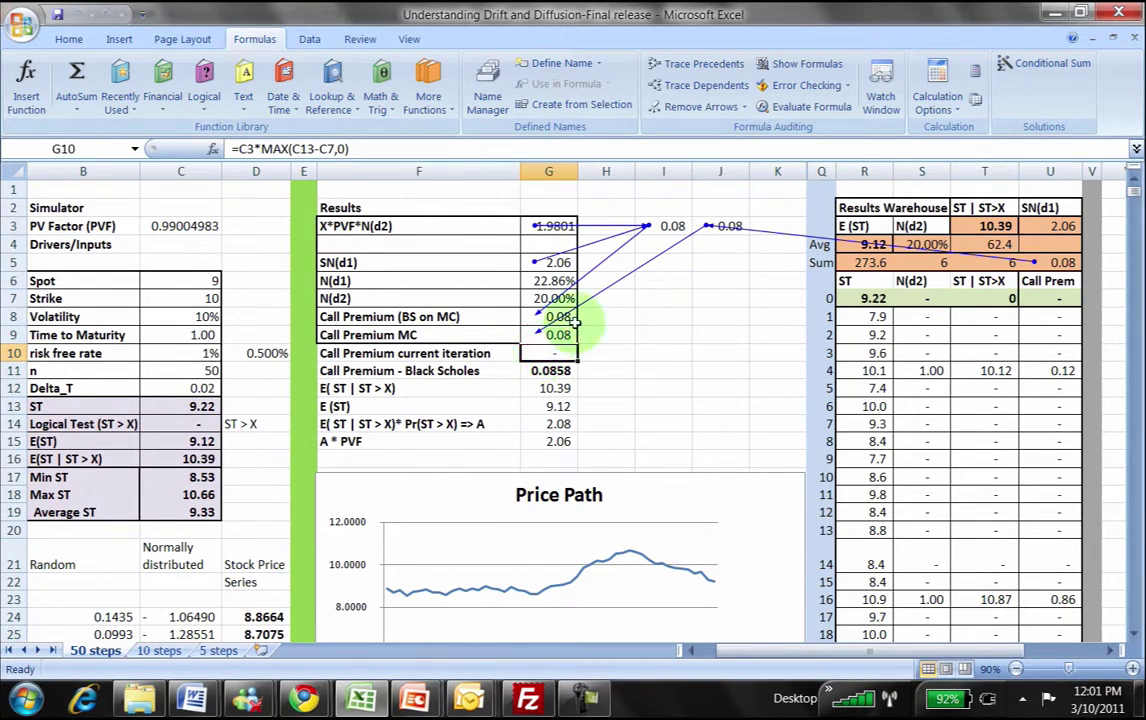
click(688, 63)
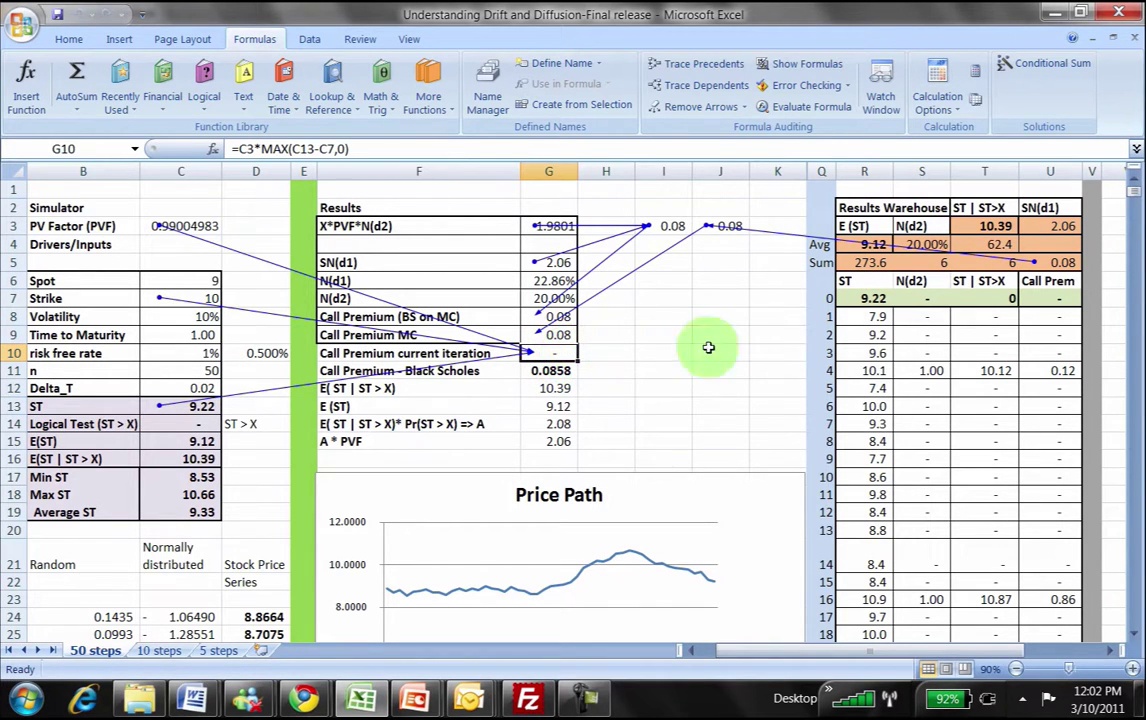
click(1056, 299)
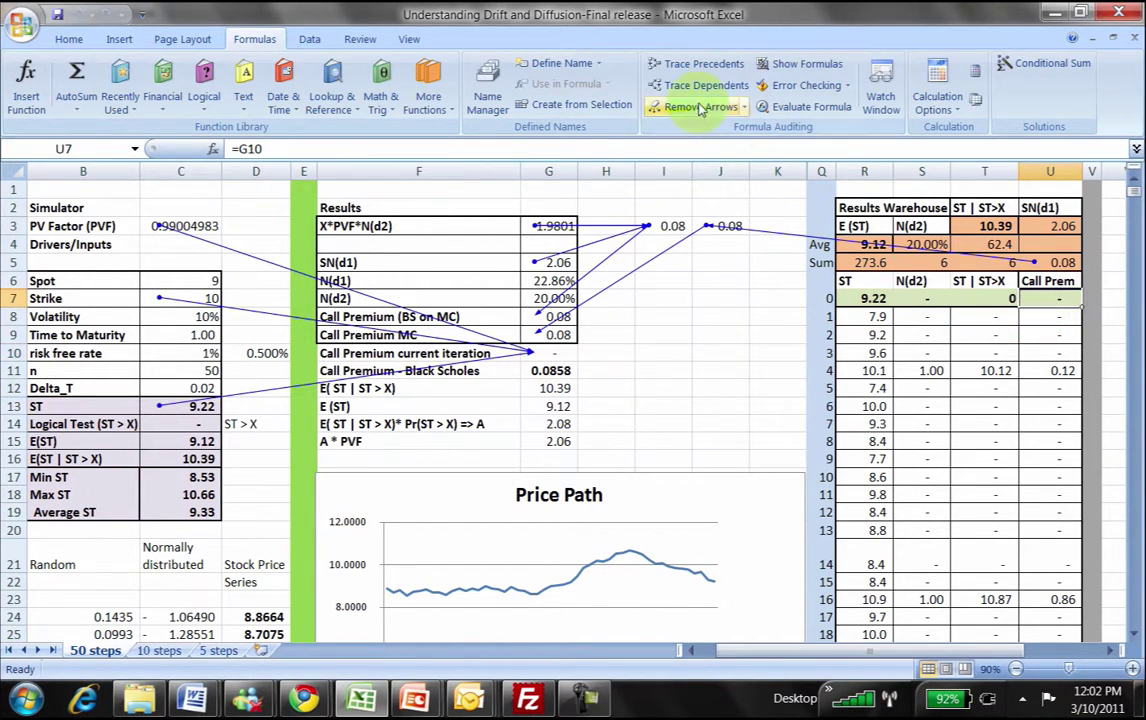
click(690, 63)
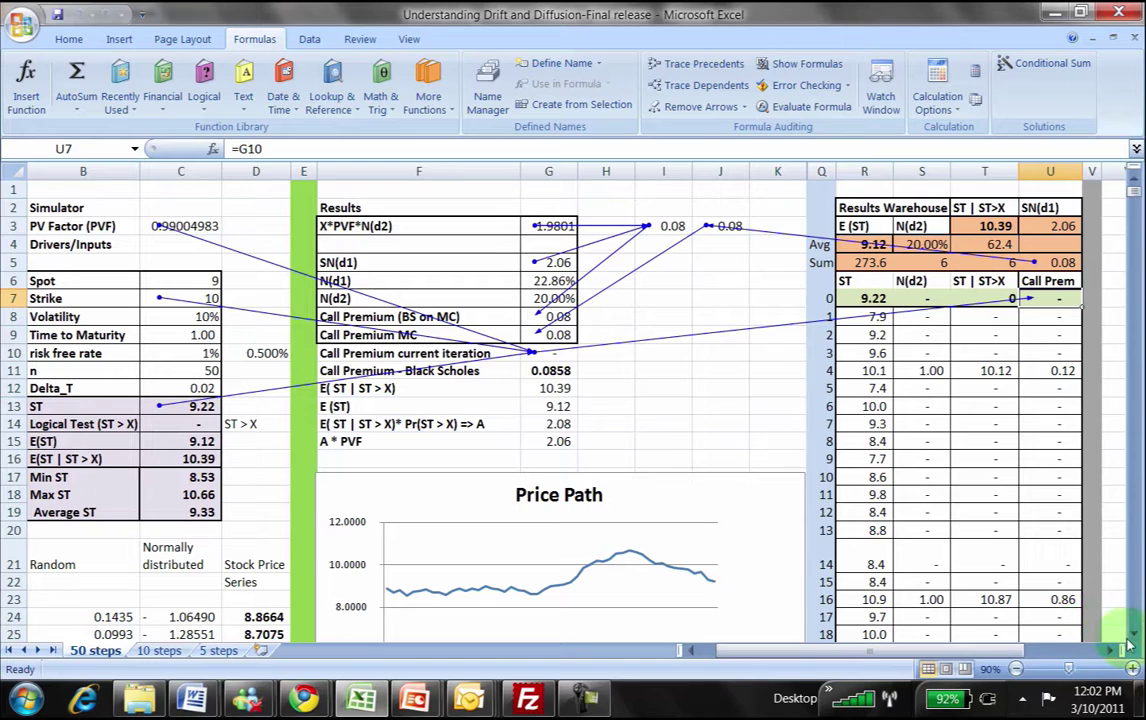
Inspect the call premium average formula in U5 and the Black Scholes call premium formula in G11, and clear all tracer arrows
click(1068, 263)
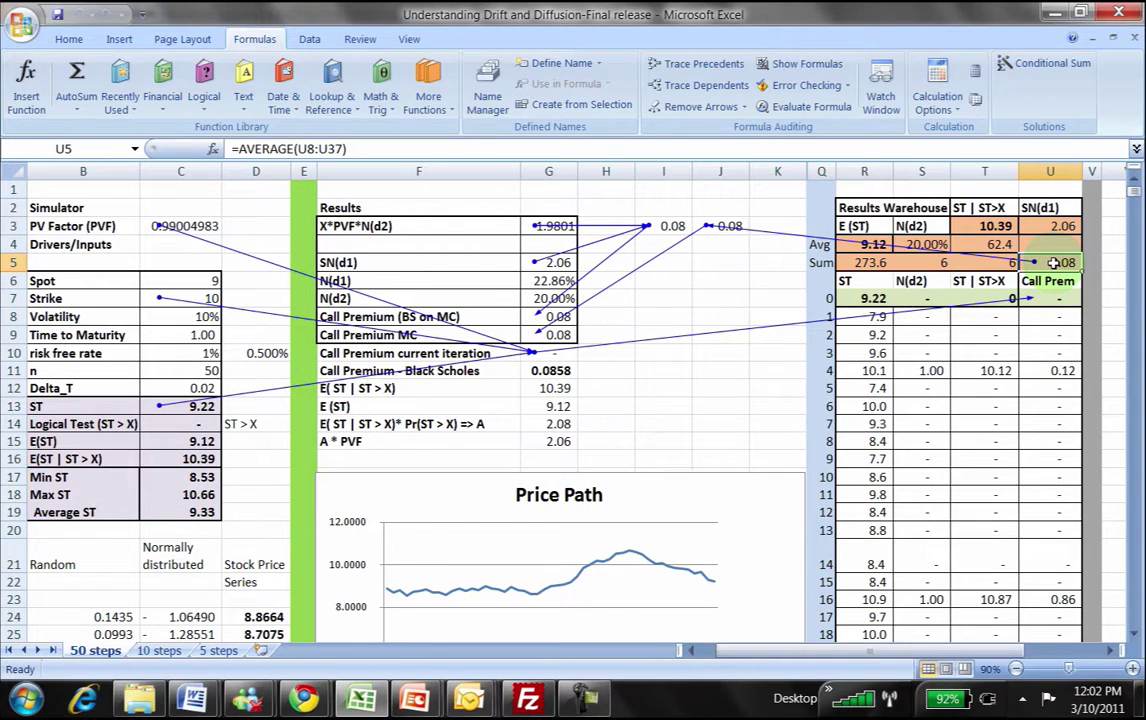
click(561, 371)
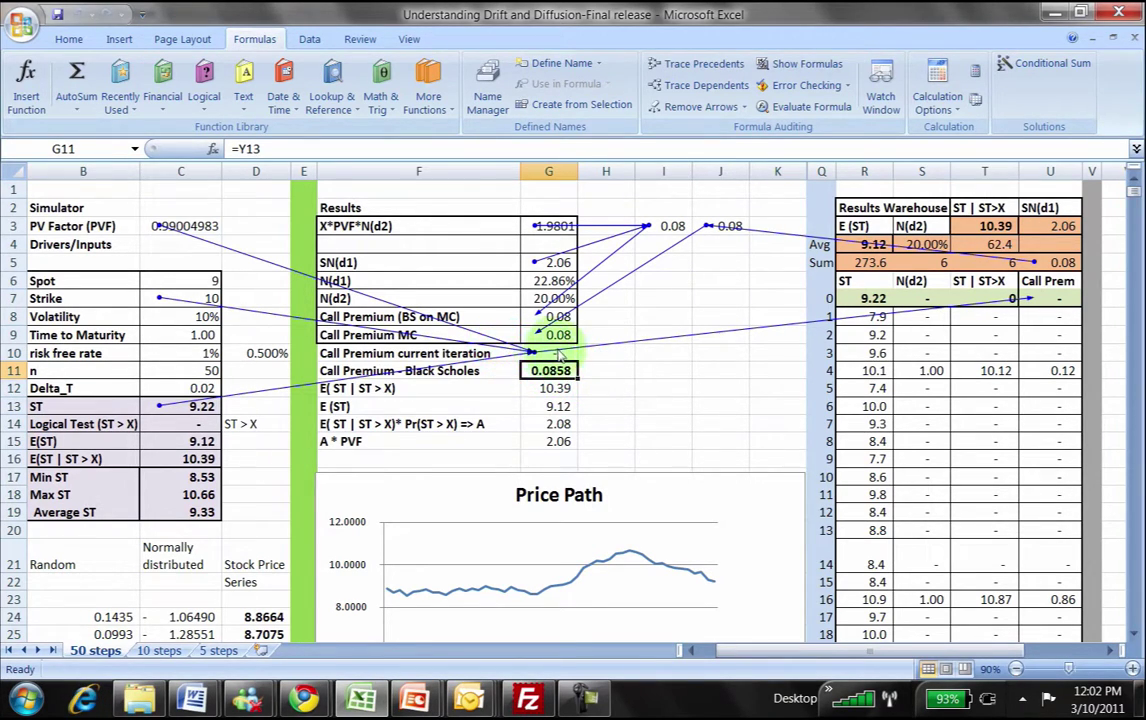
click(695, 117)
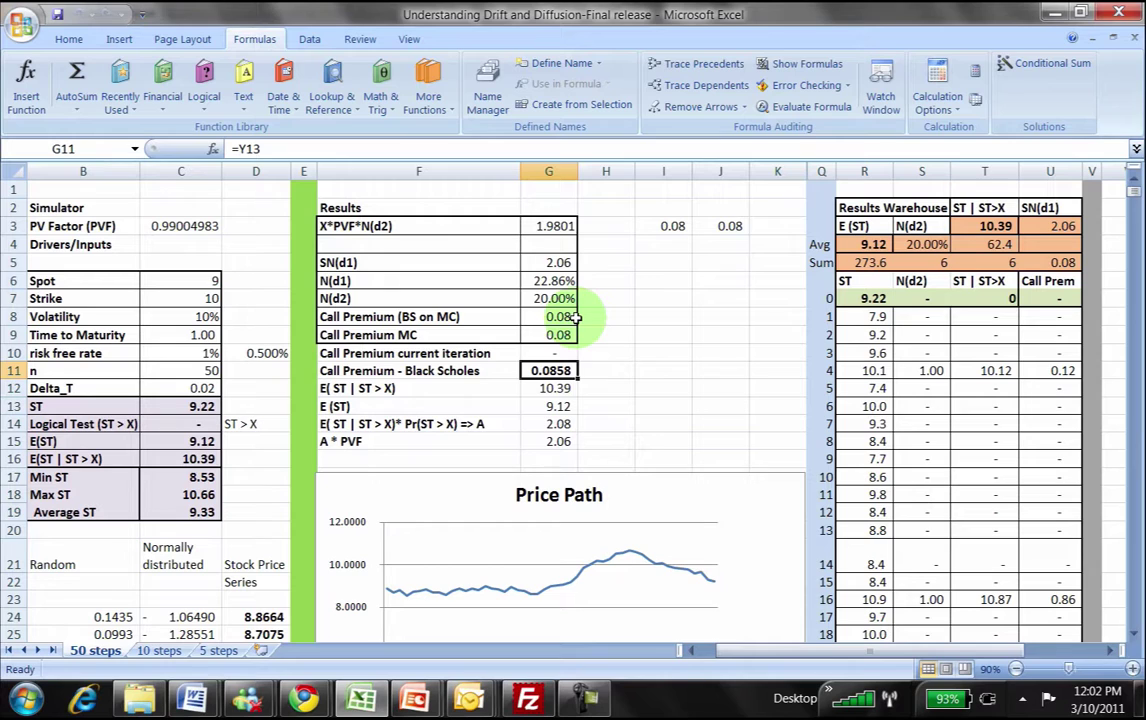
Trace the current iteration call premium again through the precedents of G10 and U7, and trace the dependents of the average in U5
click(552, 354)
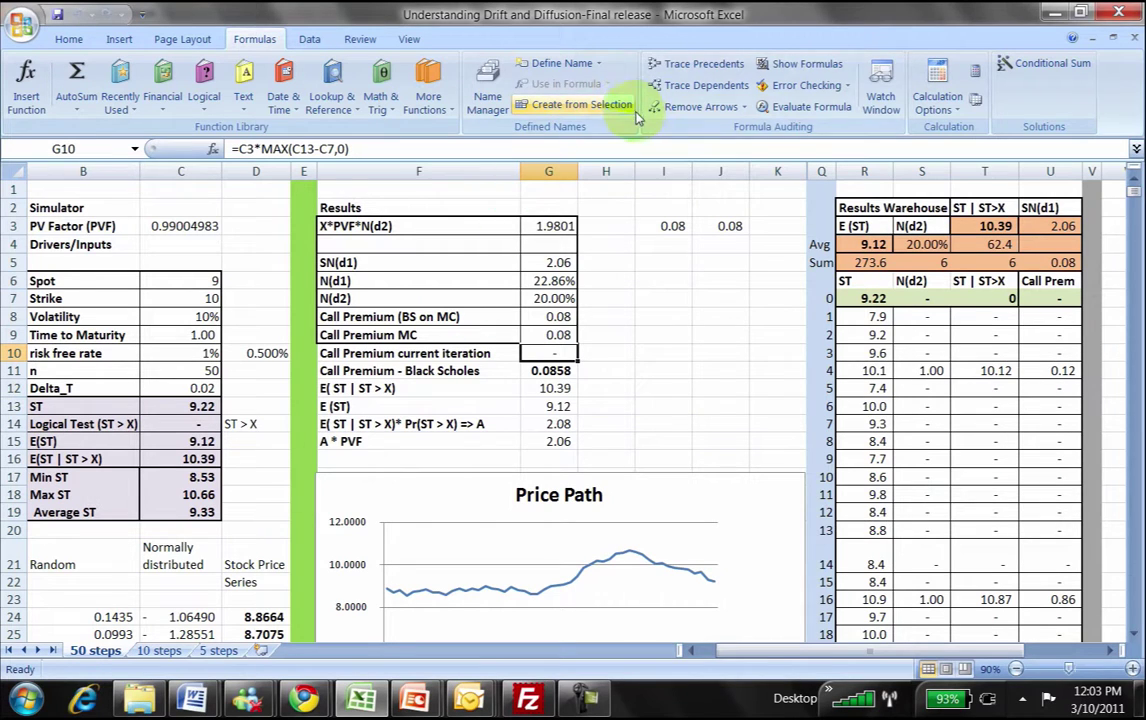
click(697, 70)
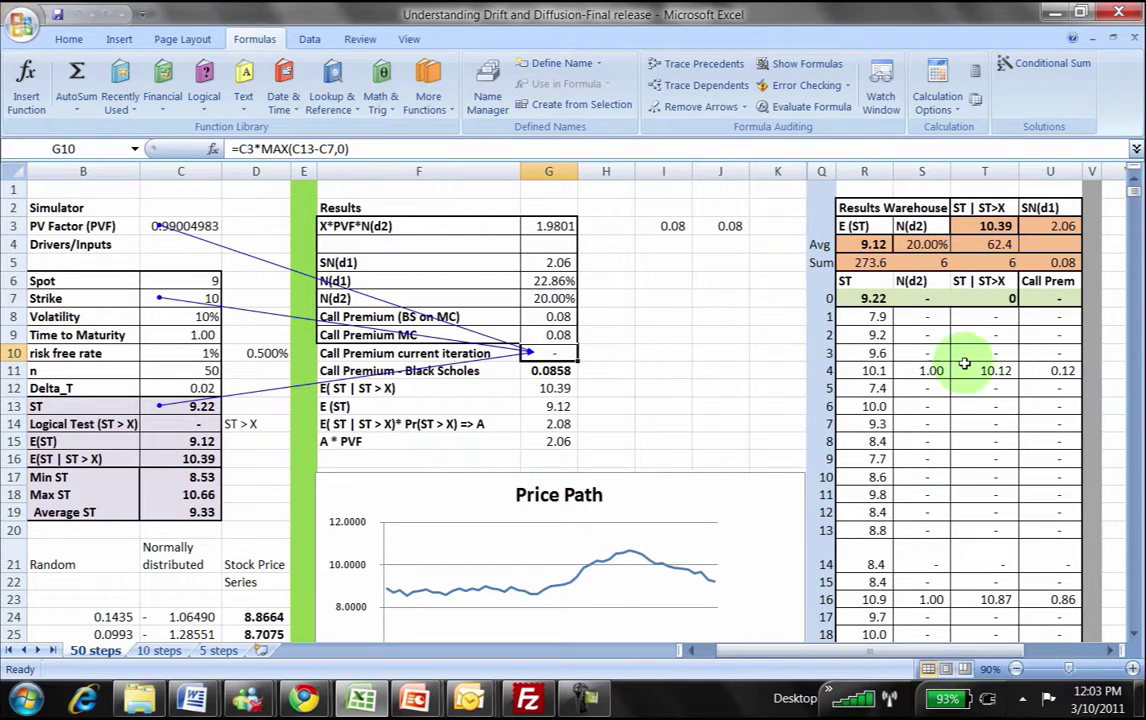
click(1055, 298)
click(703, 63)
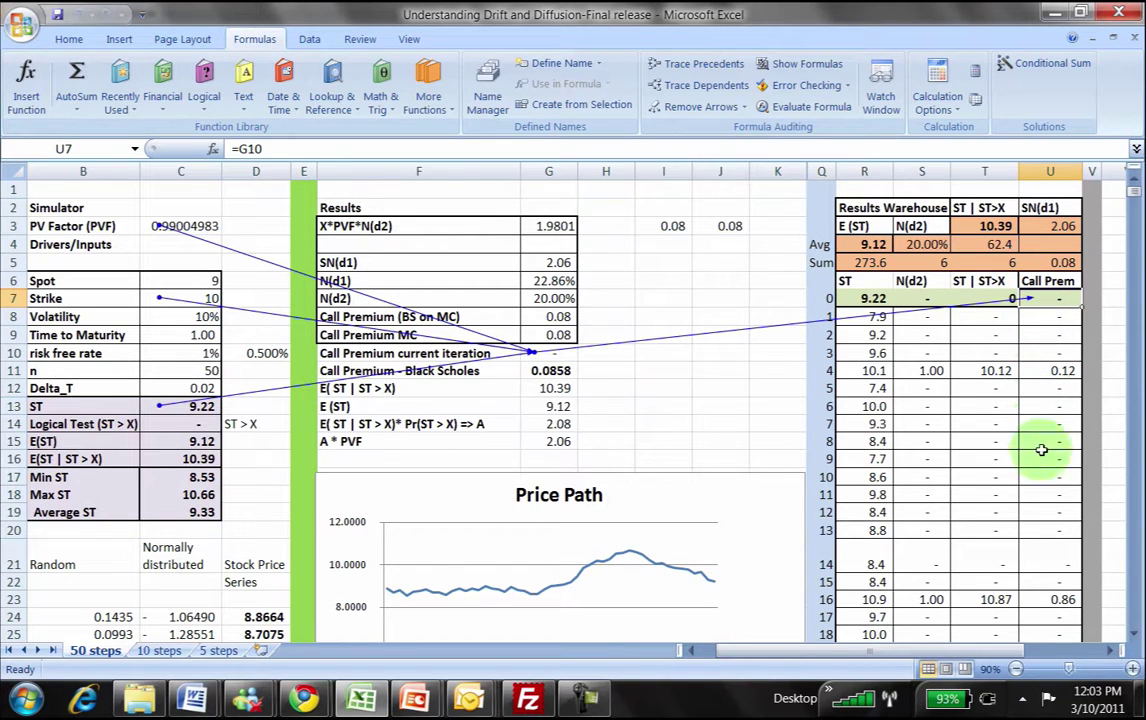
click(1055, 262)
click(711, 86)
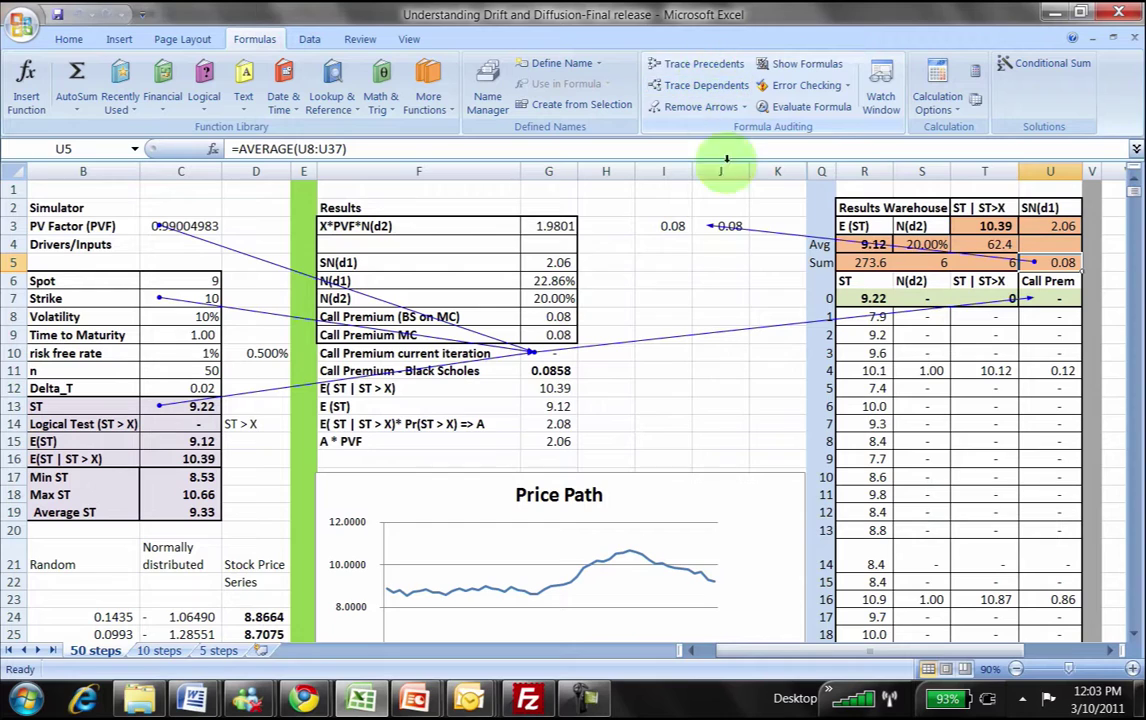
Label the call premium in J3 as "Pure MC" in cell J2, and inspect the formula in the neighbouring cell I3
click(726, 208)
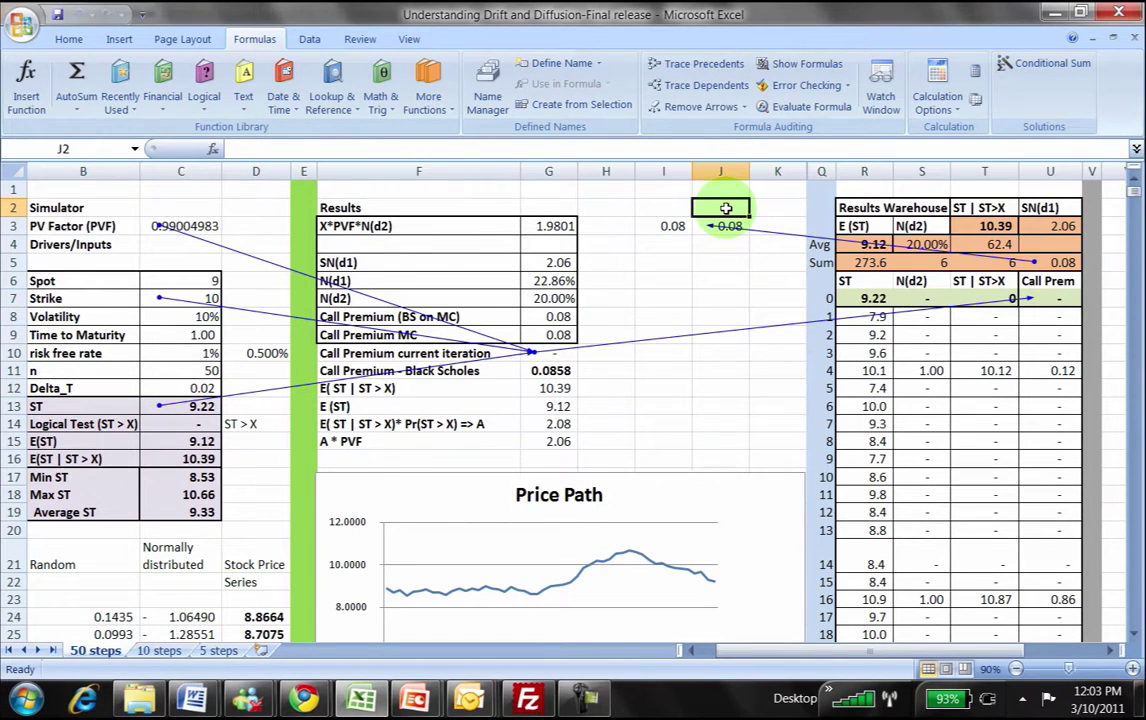
text(Pure MC)
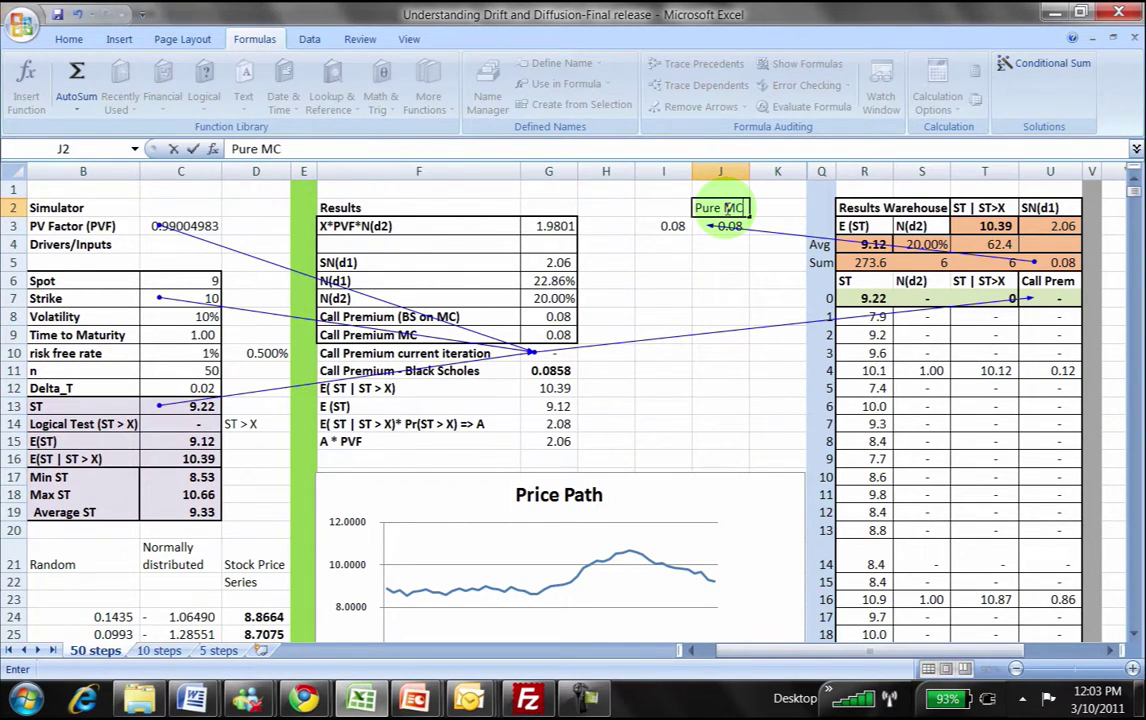
key(Return)
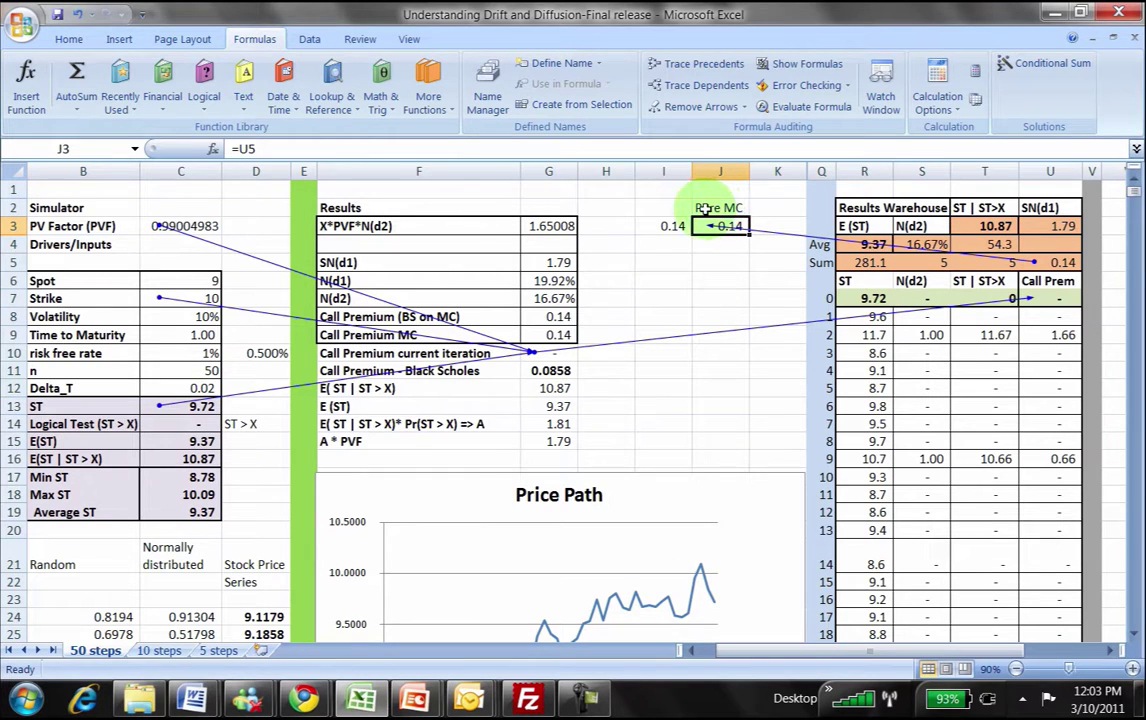
click(667, 225)
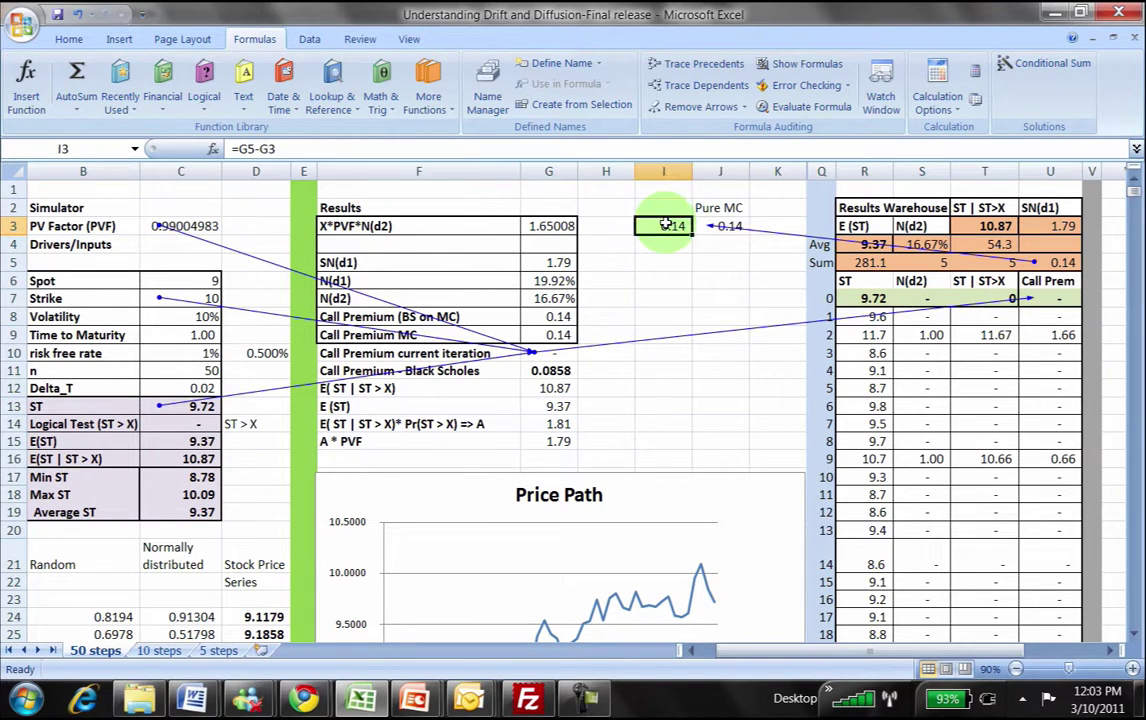
Clear the tracer arrows, then label the call premium in I3 as "Indirect MC" in cell I2 with column I autofitted to the label
click(690, 106)
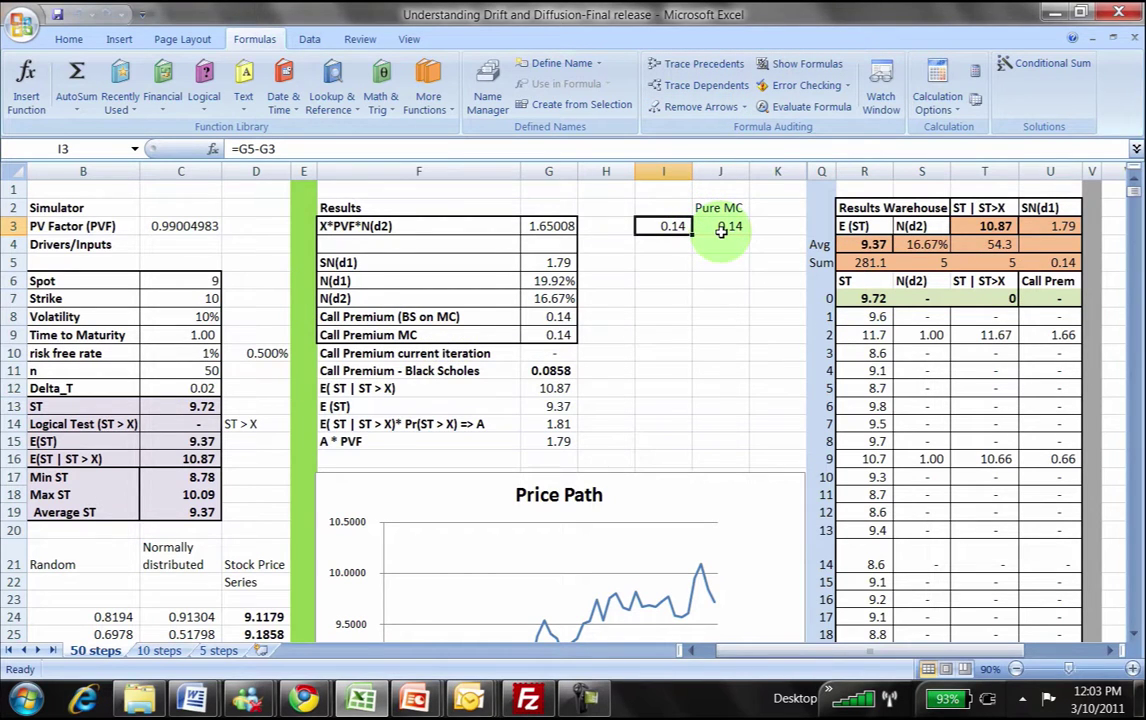
click(655, 206)
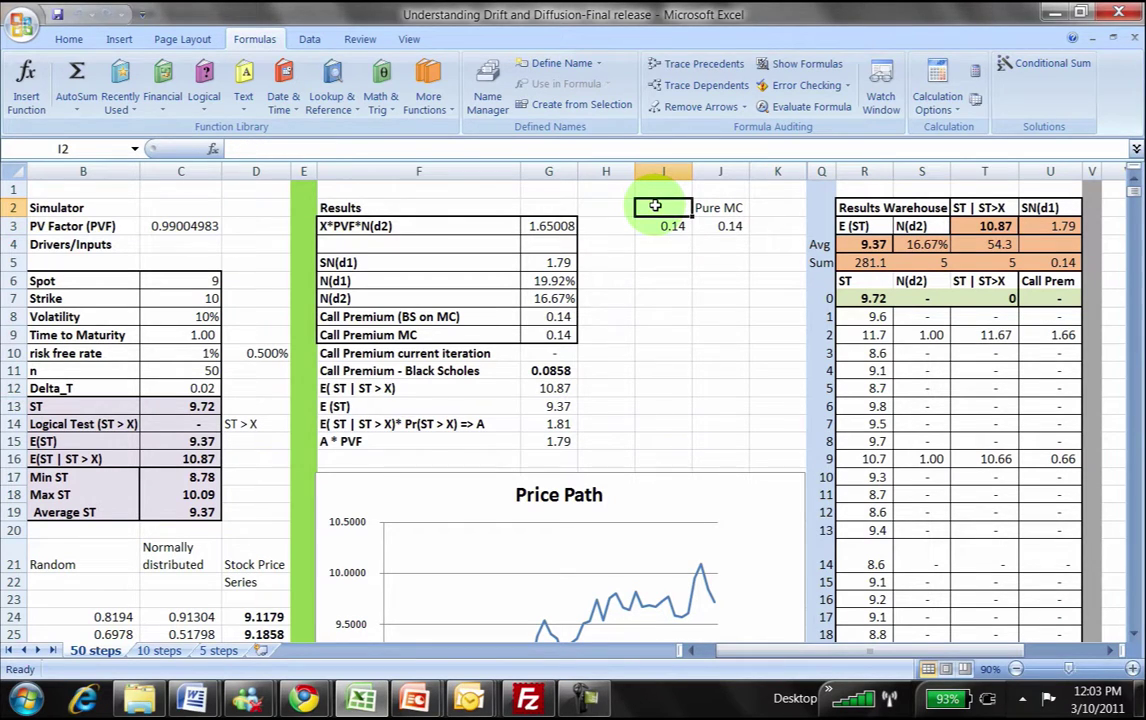
text(Indirec)
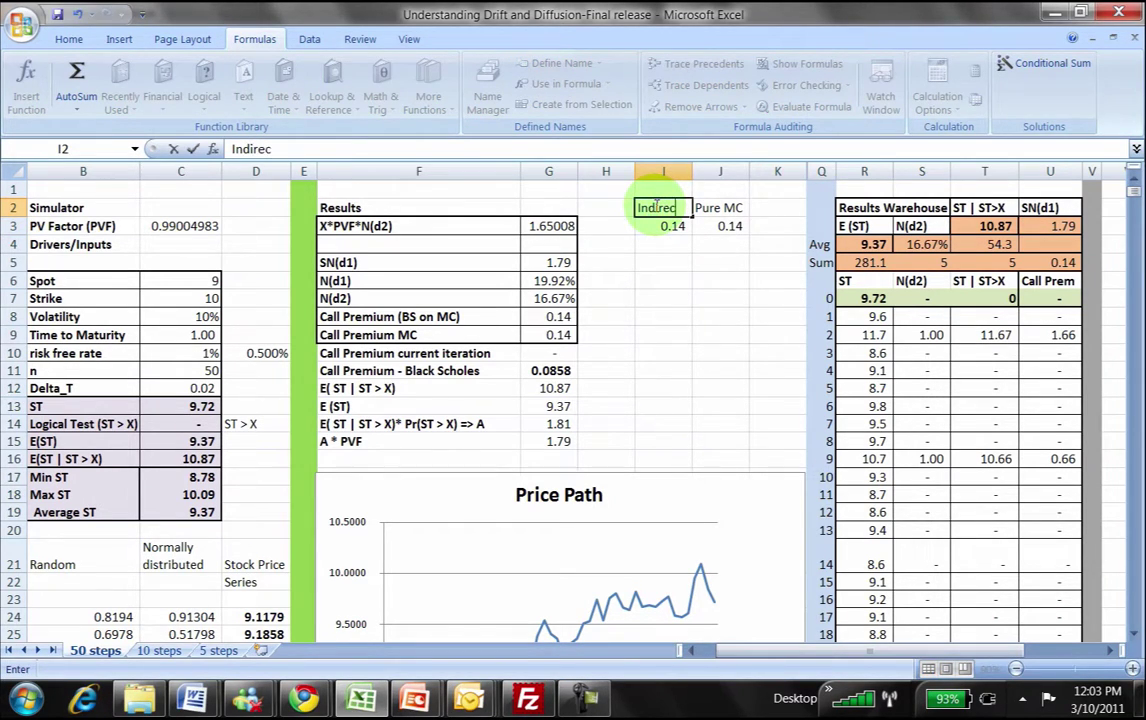
text(t MC)
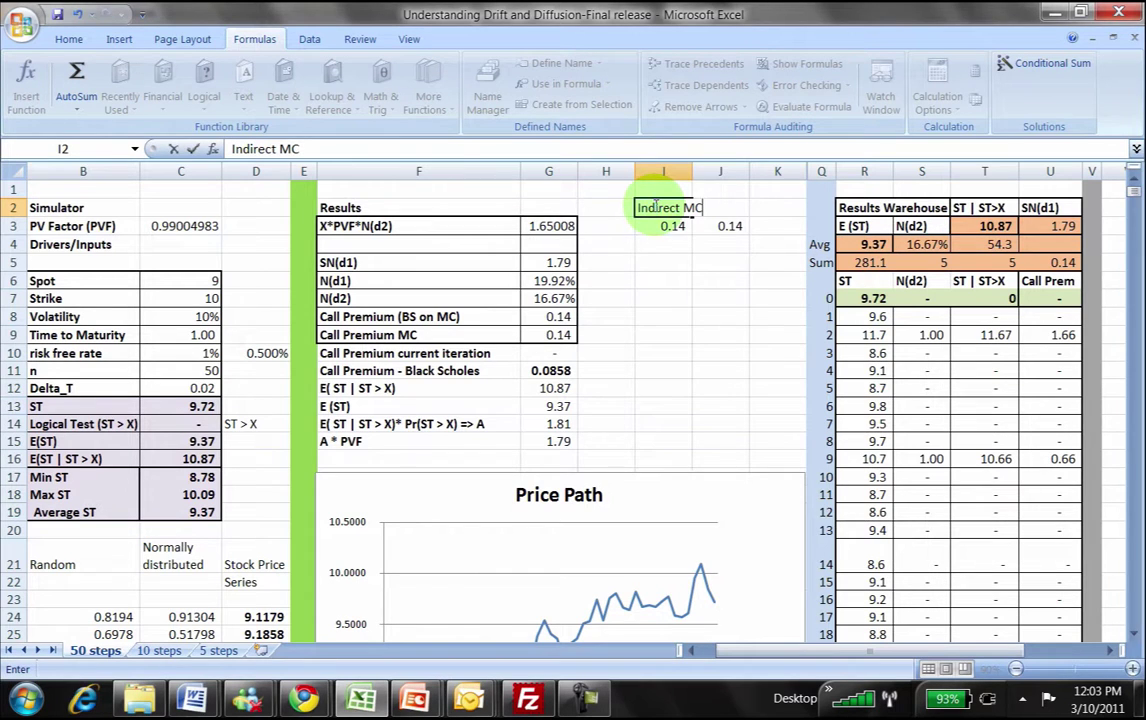
click(675, 171)
double_click(692, 171)
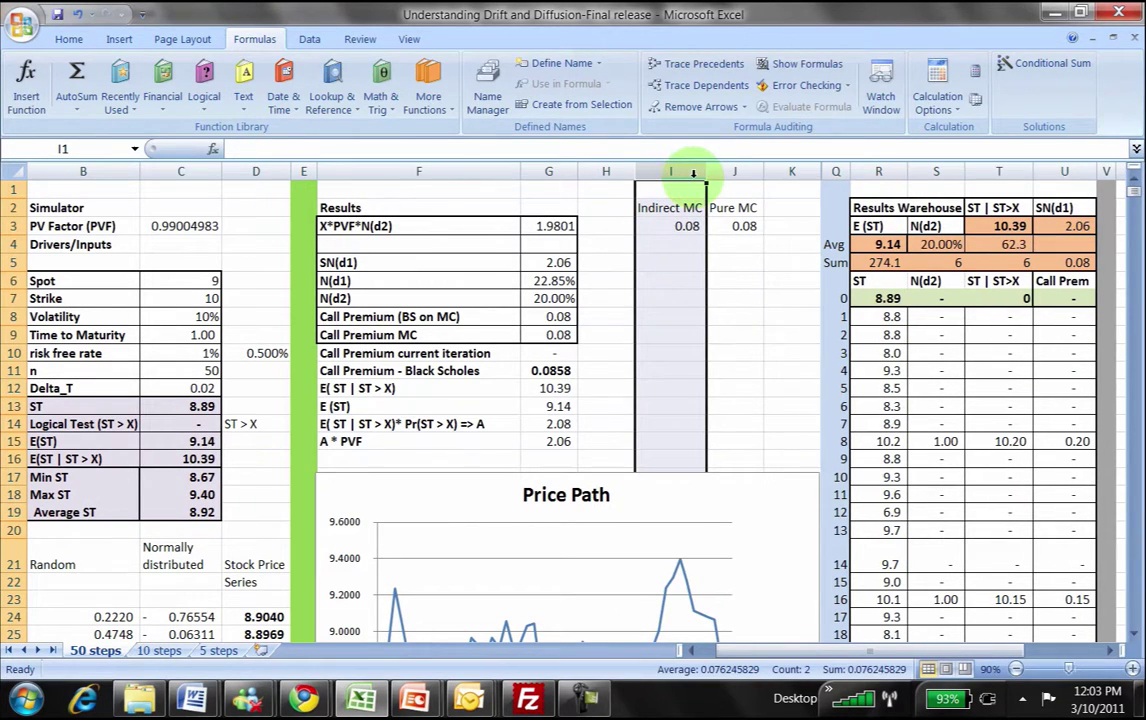
Trace the dependents of I3 and the precedents of Call Premium (BS on MC) in G8 back to G3 and G5, and inspect G15's formula
click(670, 225)
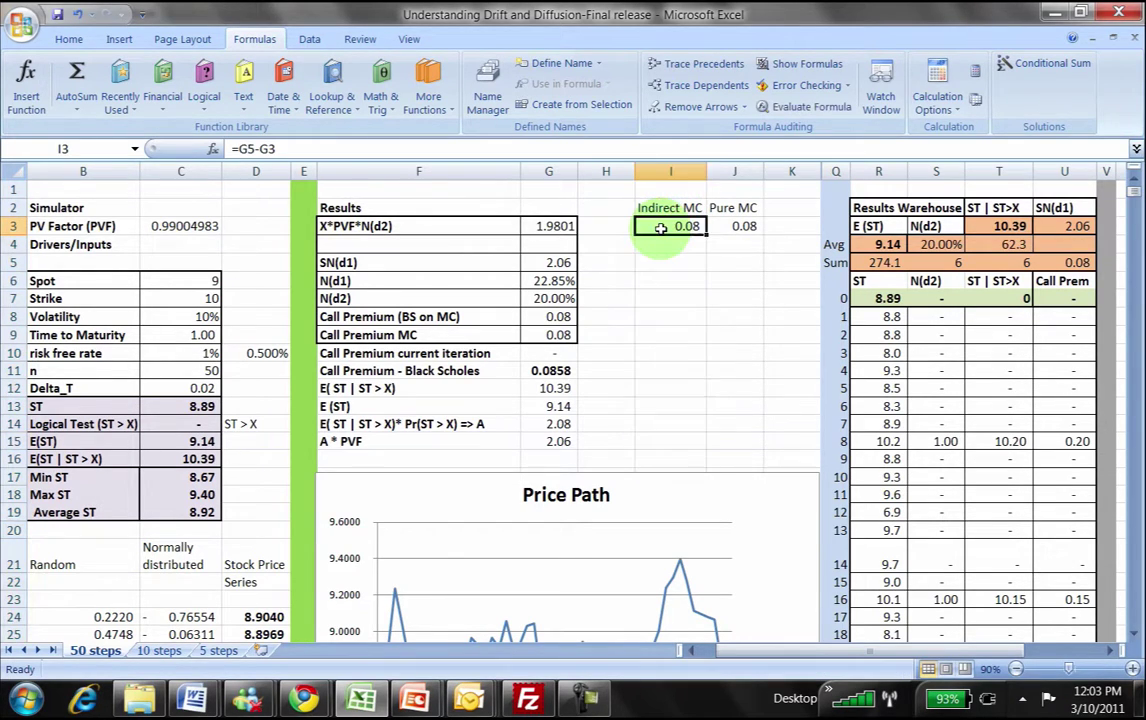
click(703, 85)
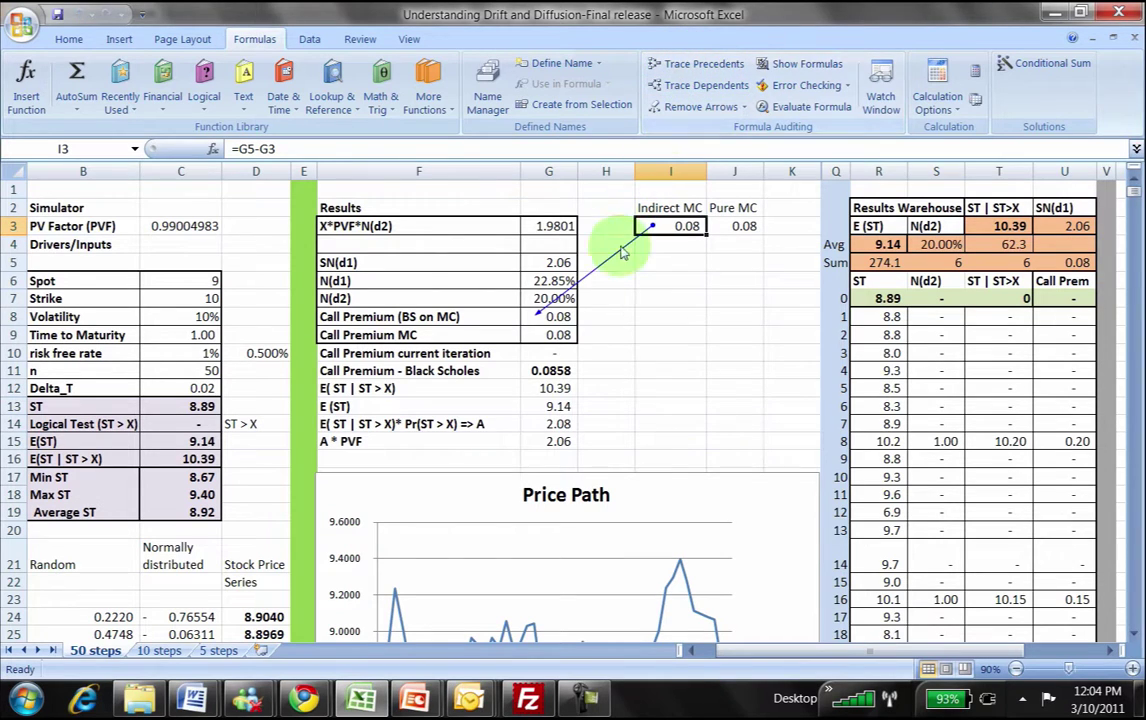
click(560, 318)
click(681, 75)
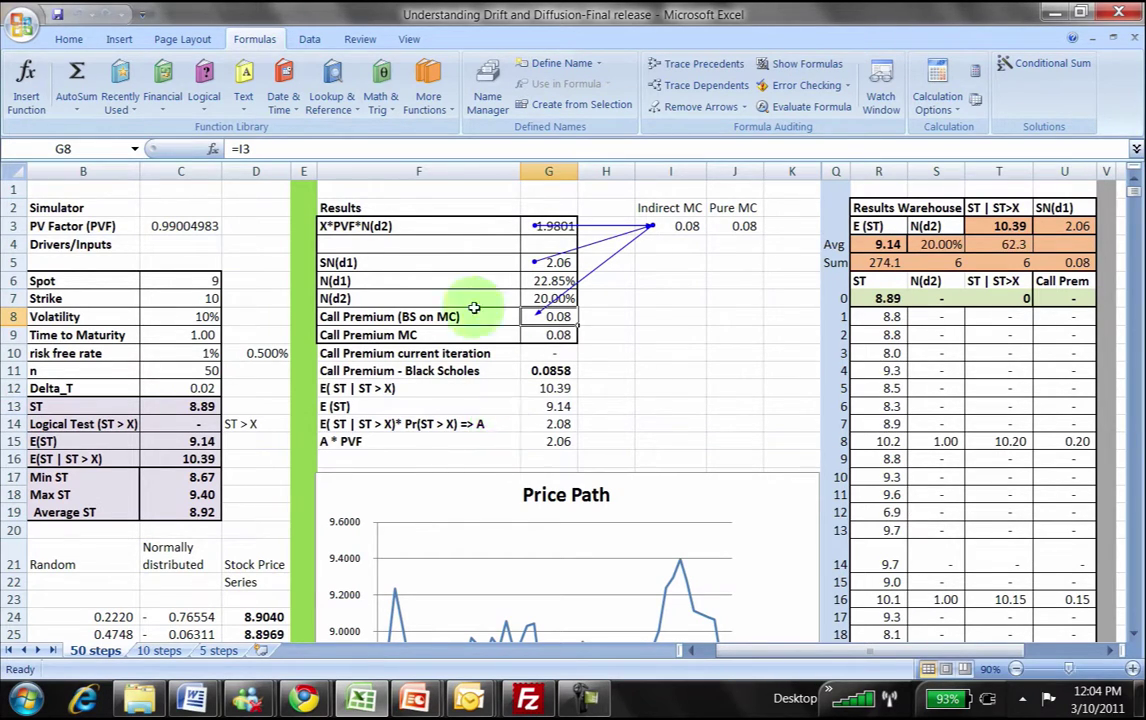
click(558, 443)
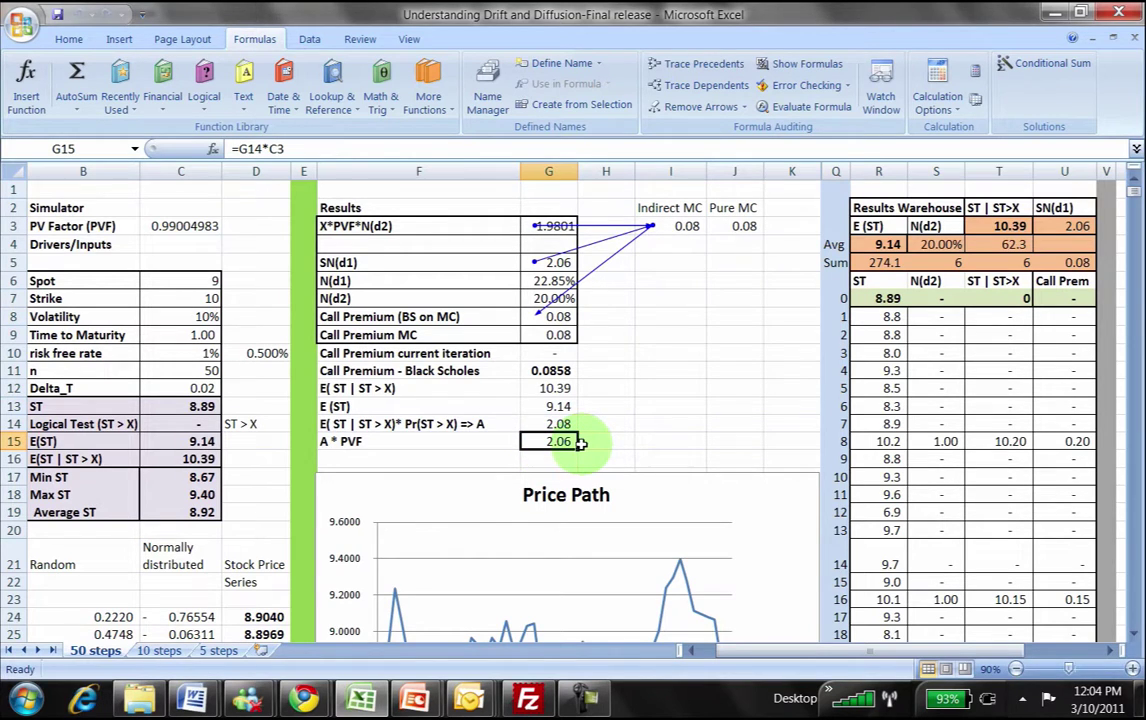